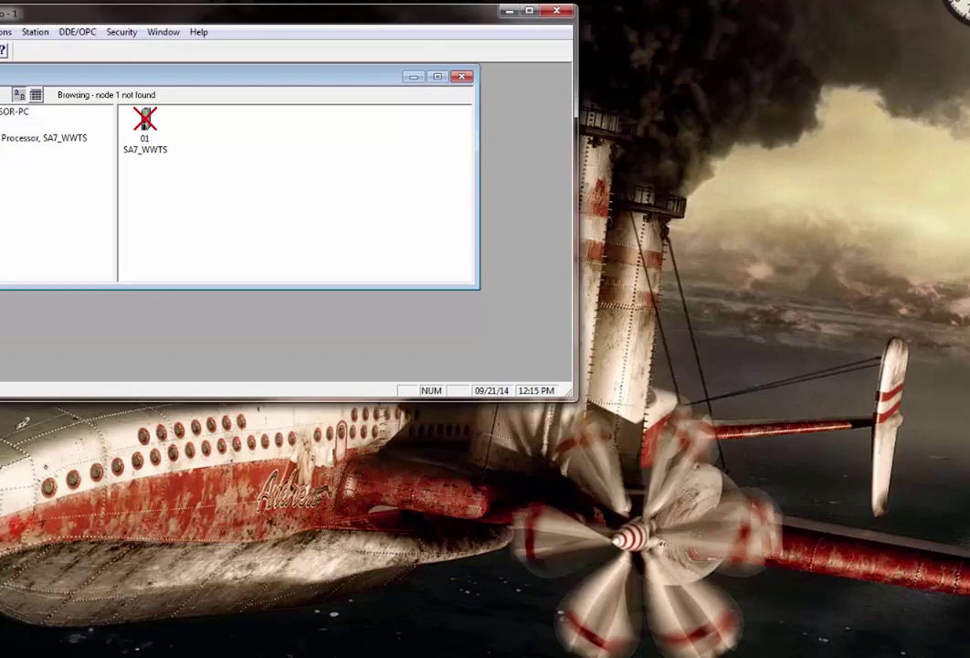
Step: Auto-configure the AB_DF1-1 COM4 driver to 19200 baud with BCC checking and accept it
click(463, 81)
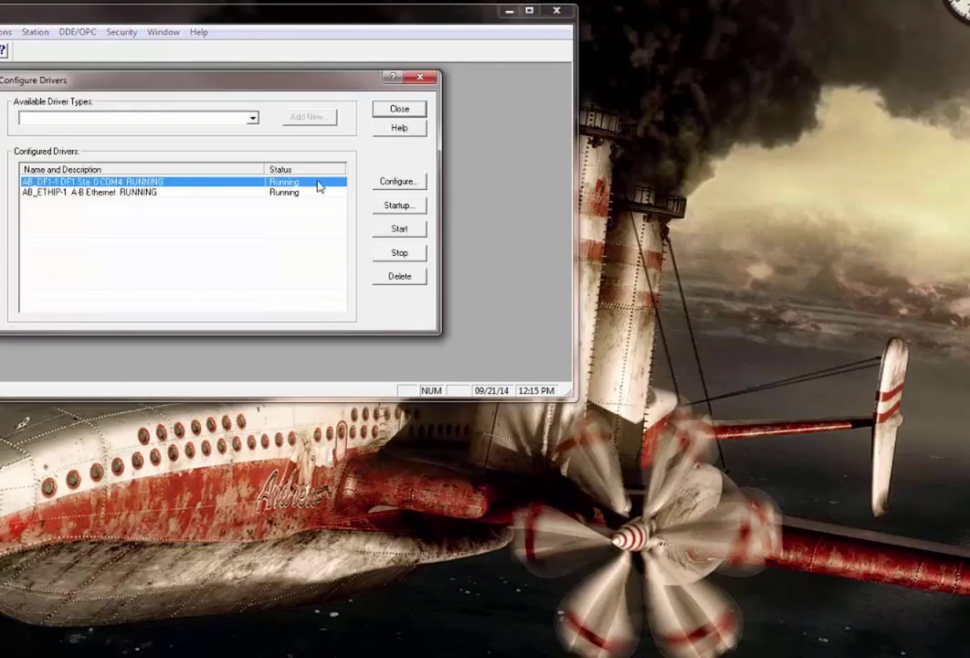
click(384, 184)
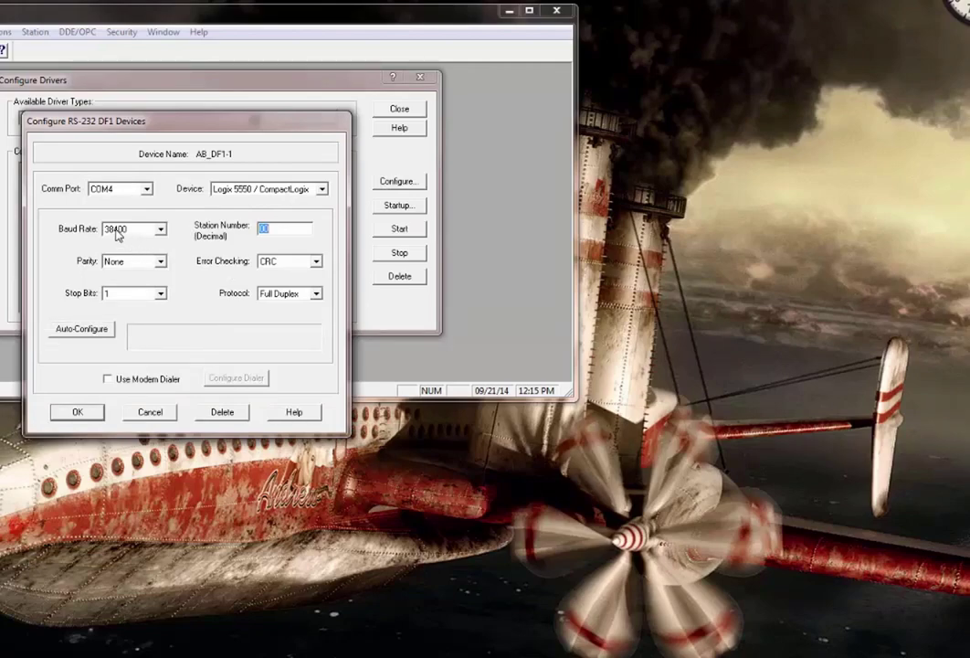
click(89, 335)
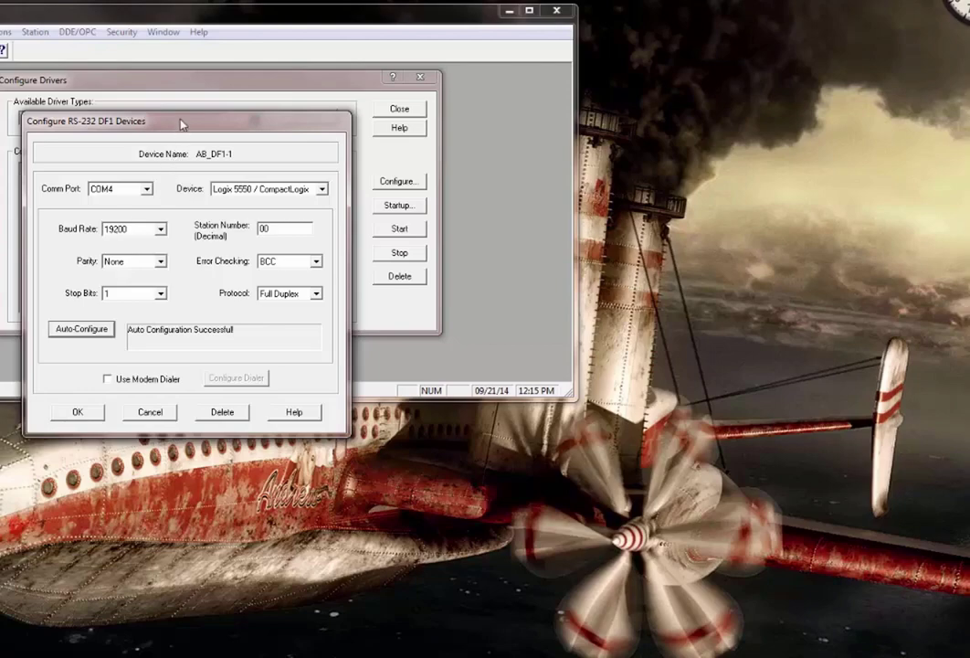
mouse_move(182, 121)
mouse_down()
mouse_move(183, 80)
mouse_move(186, 141)
mouse_up()
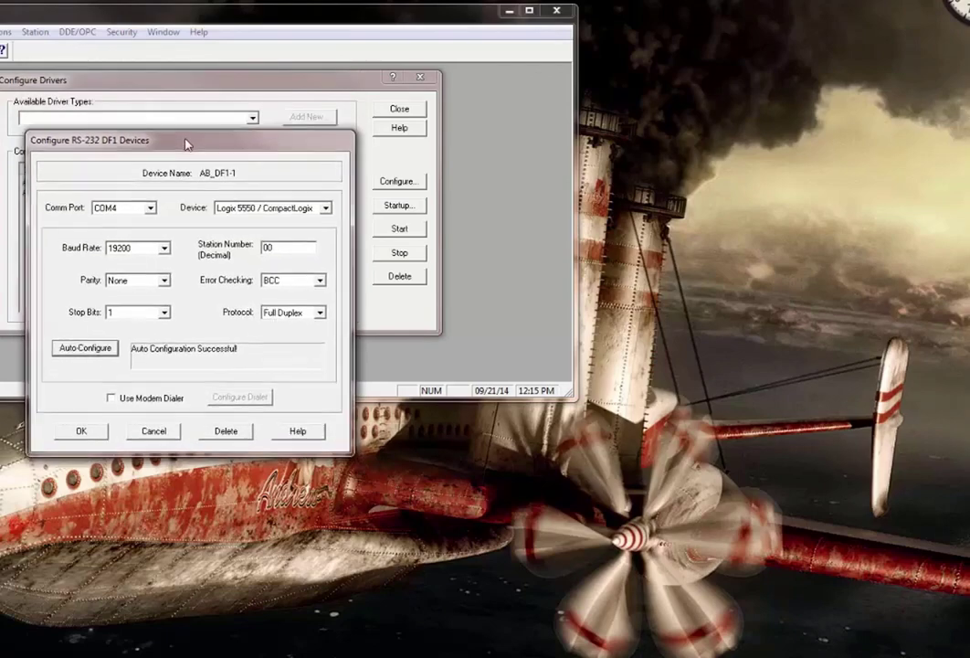
click(84, 434)
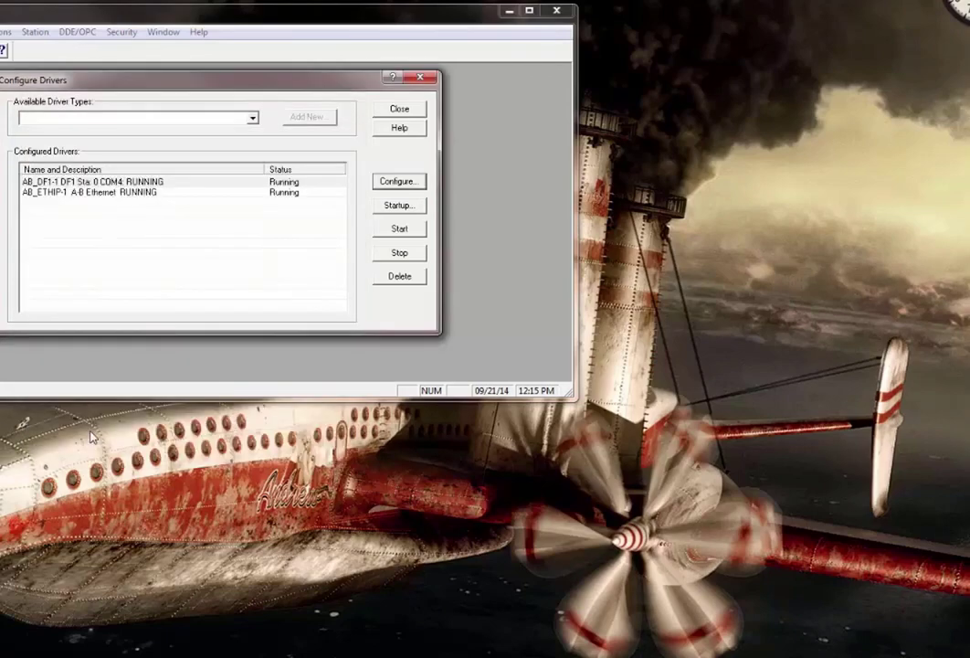
click(395, 110)
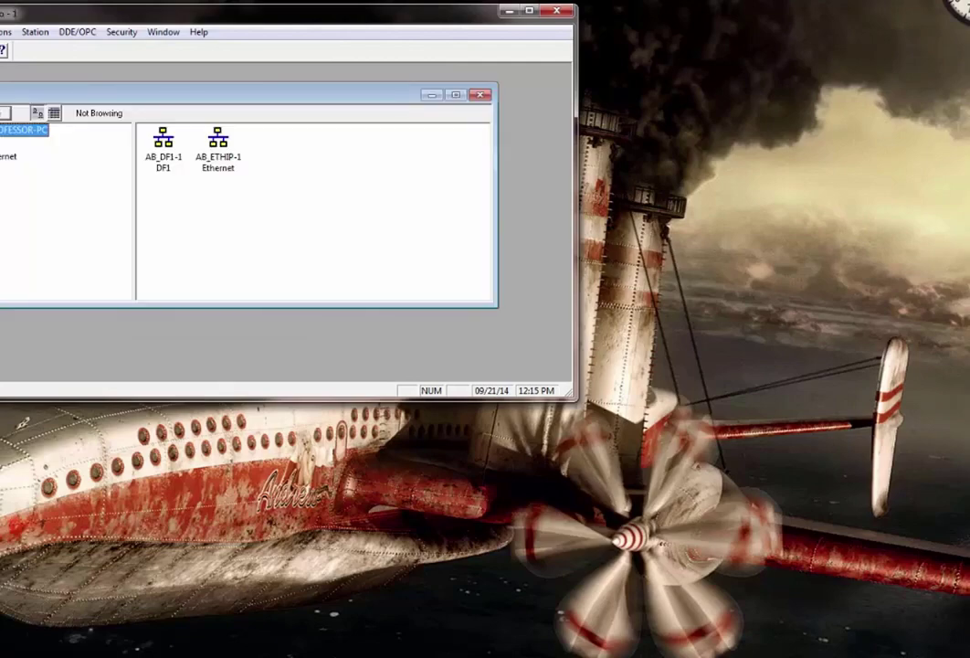
Step: Browse AB_DF1-1 and read the 1769-L31 processor's revision, 1.015, in Device Properties
click(10, 169)
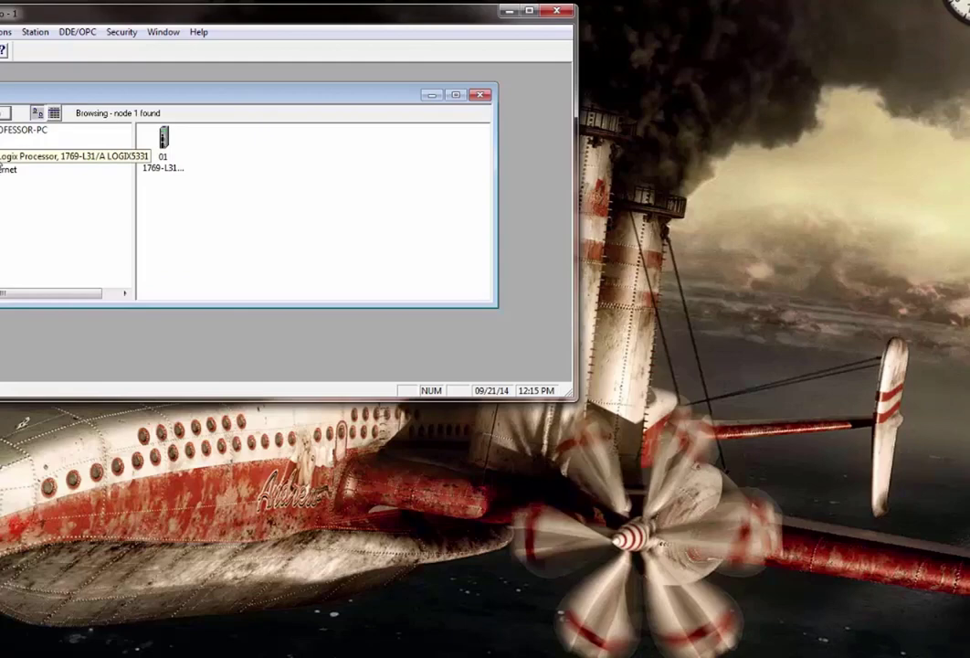
right_click(7, 157)
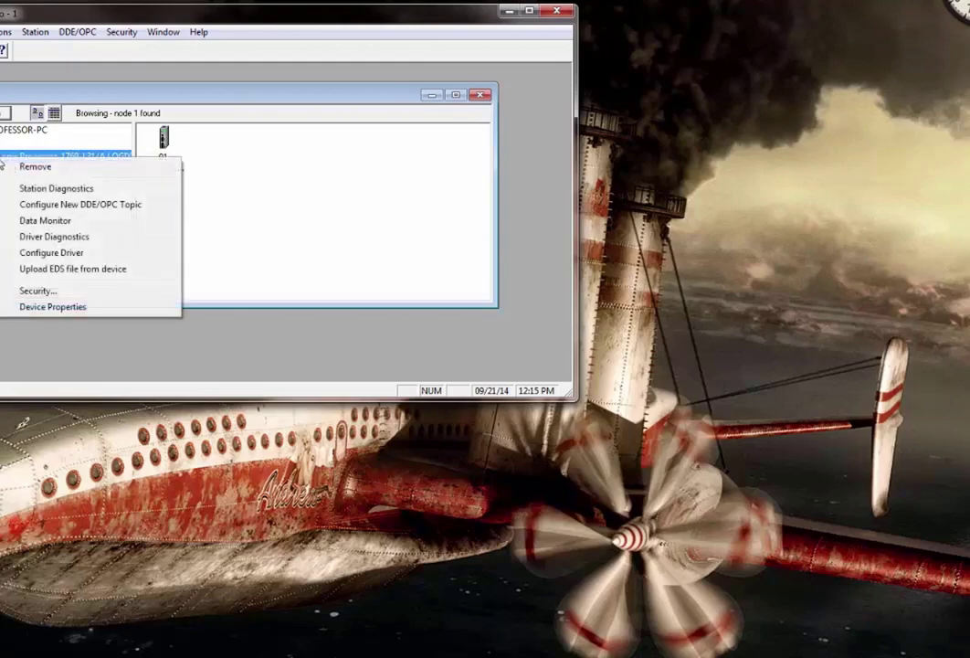
click(53, 307)
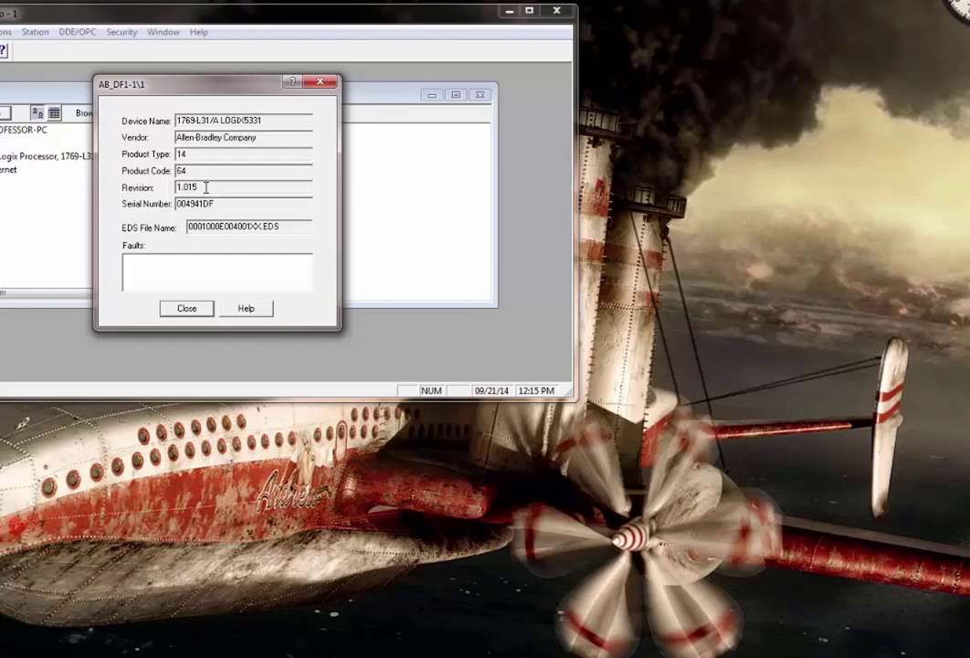
click(187, 309)
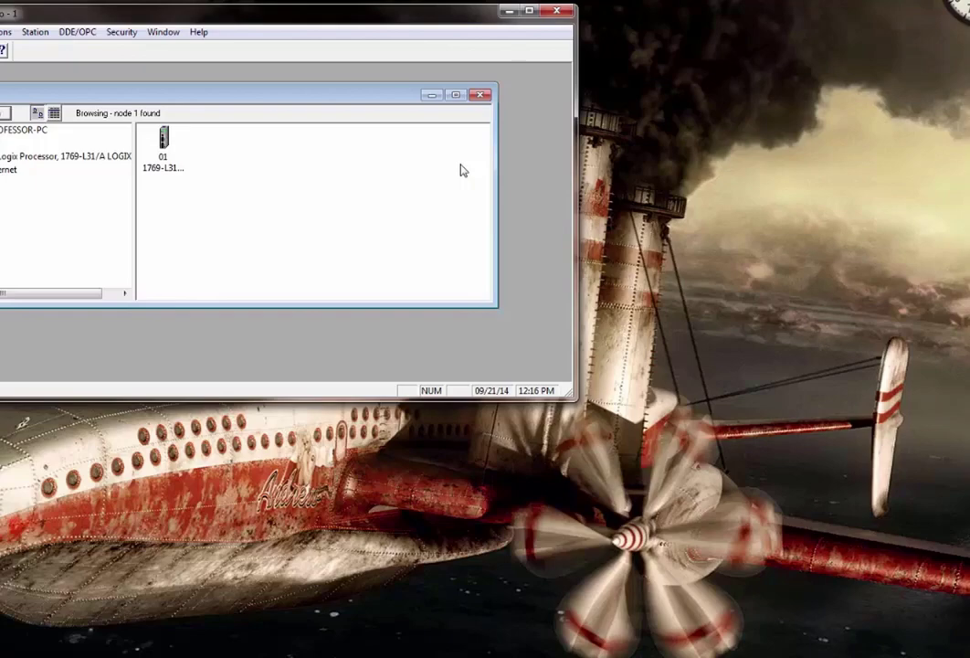
Step: Close RSLinx Classic and restore the test31 window showing MainRoutine's ControllerDateTime[0] GSV rung
click(482, 98)
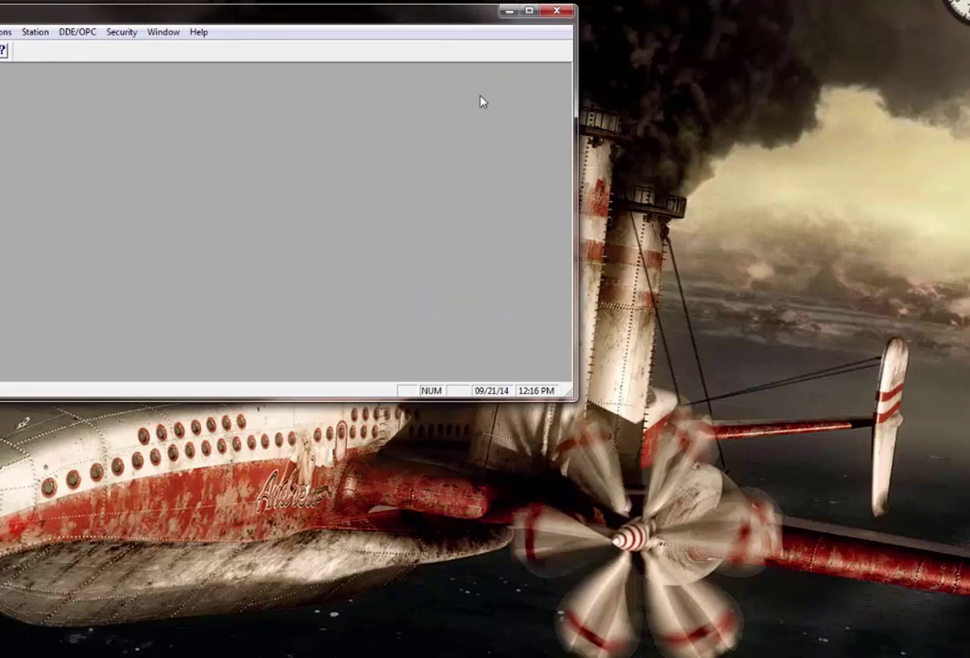
key(alt+F4)
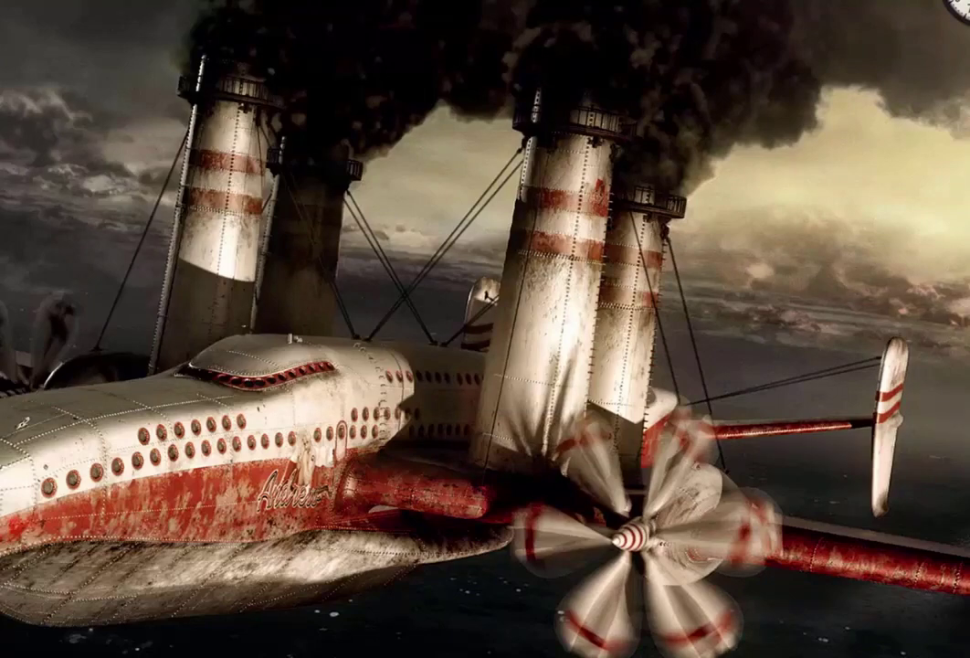
mouse_move(231, 644)
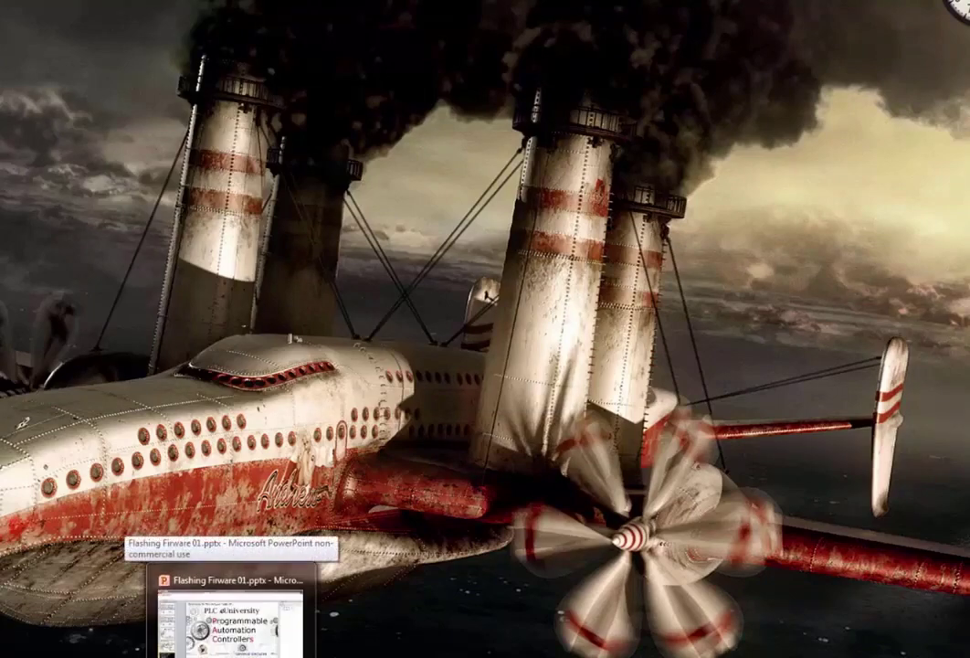
mouse_move(137, 649)
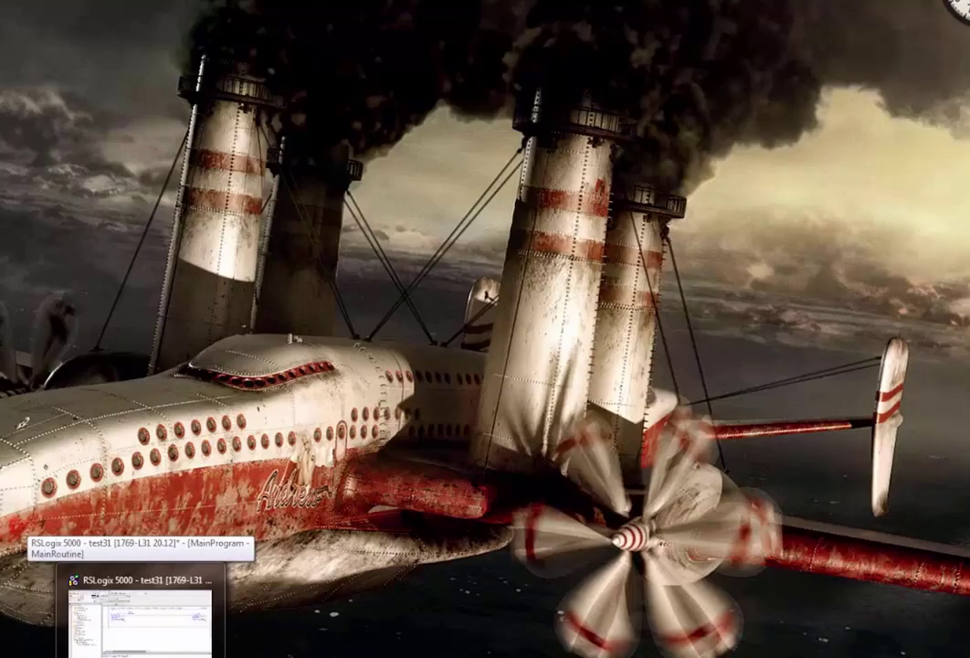
click(140, 622)
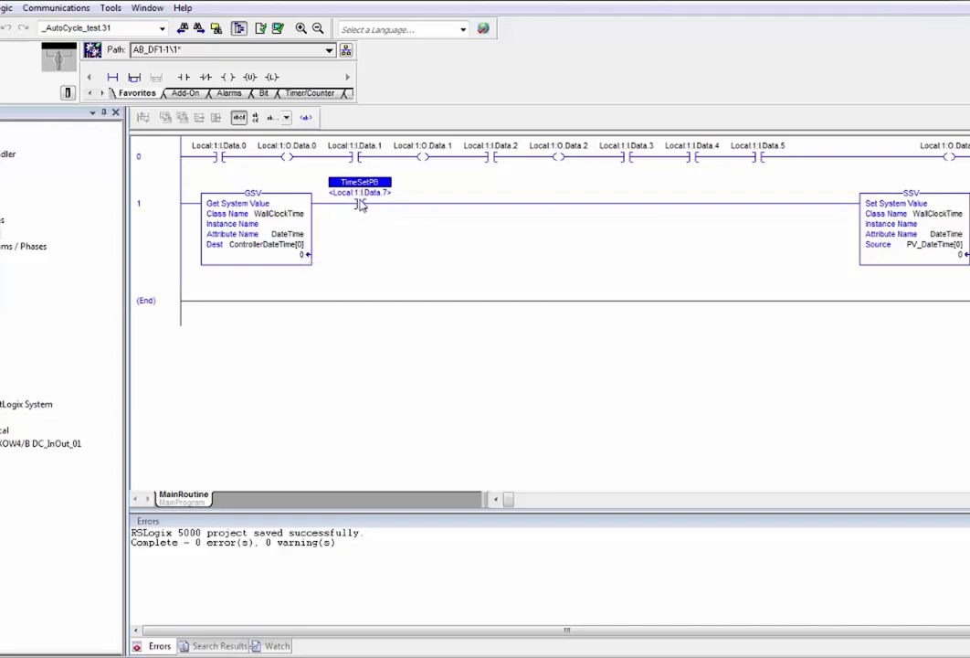
right_click(295, 249)
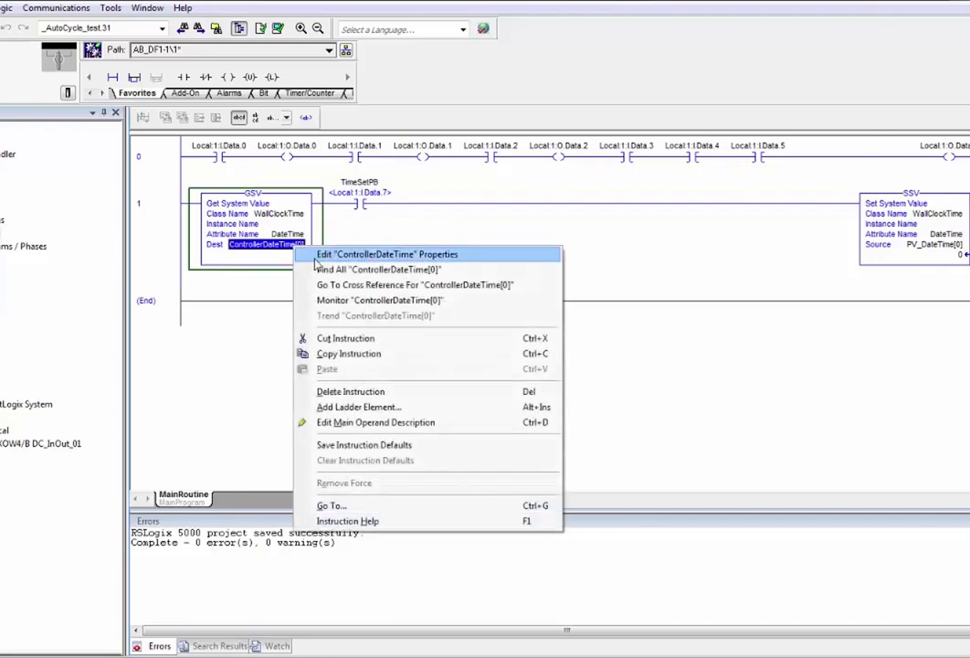
click(343, 299)
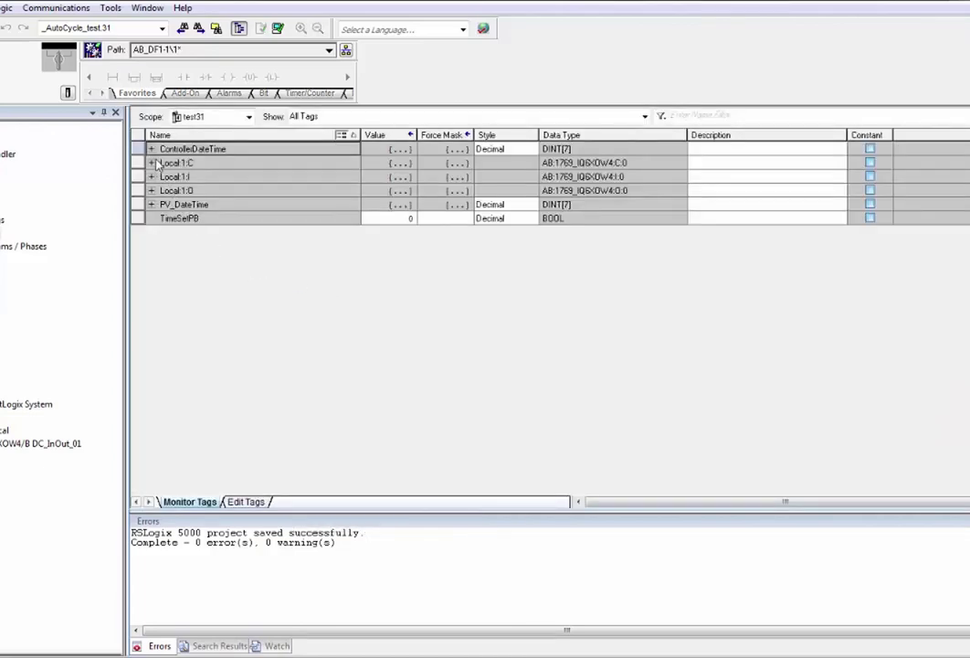
click(152, 149)
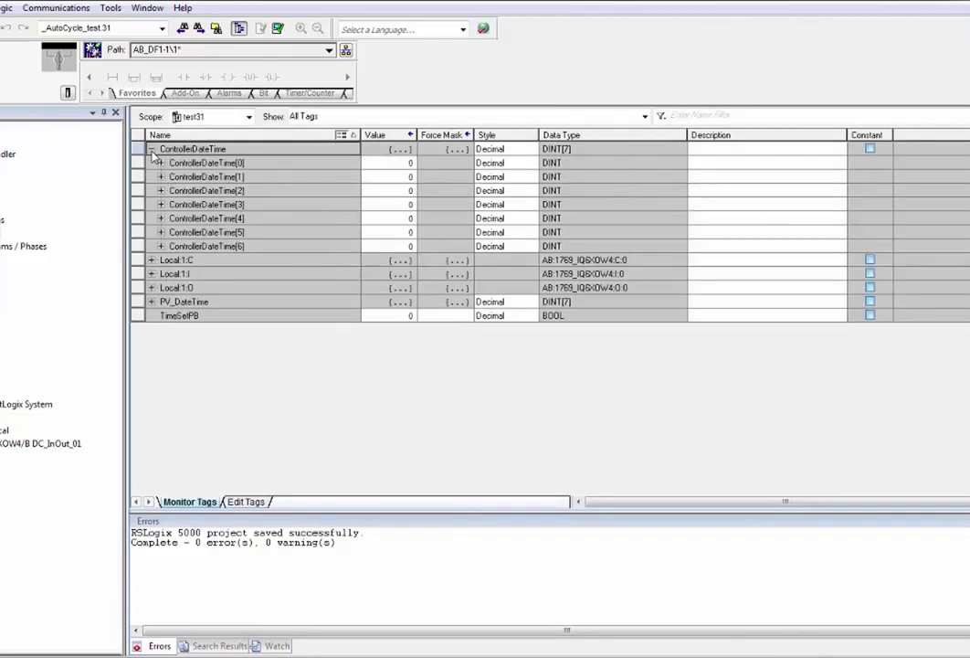
click(152, 303)
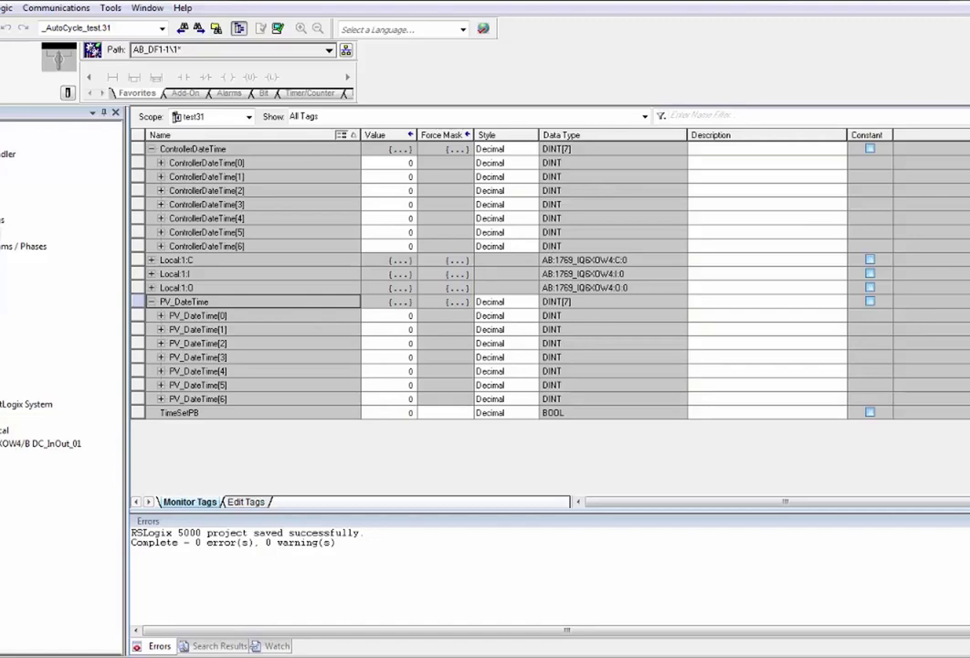
key(ctrl+F4)
mouse_move(278, 249)
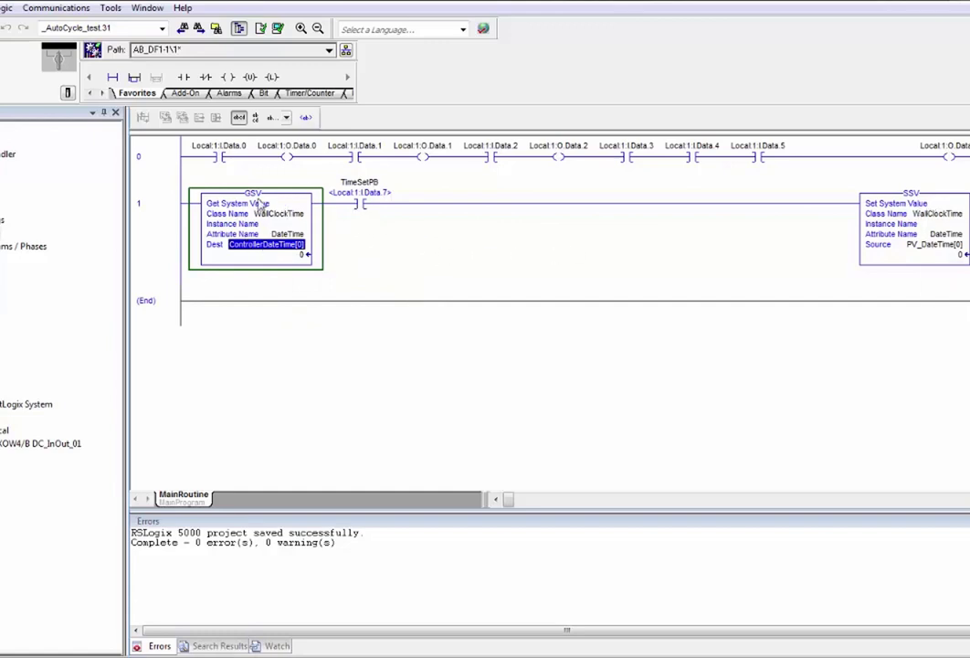
mouse_move(925, 248)
click(66, 92)
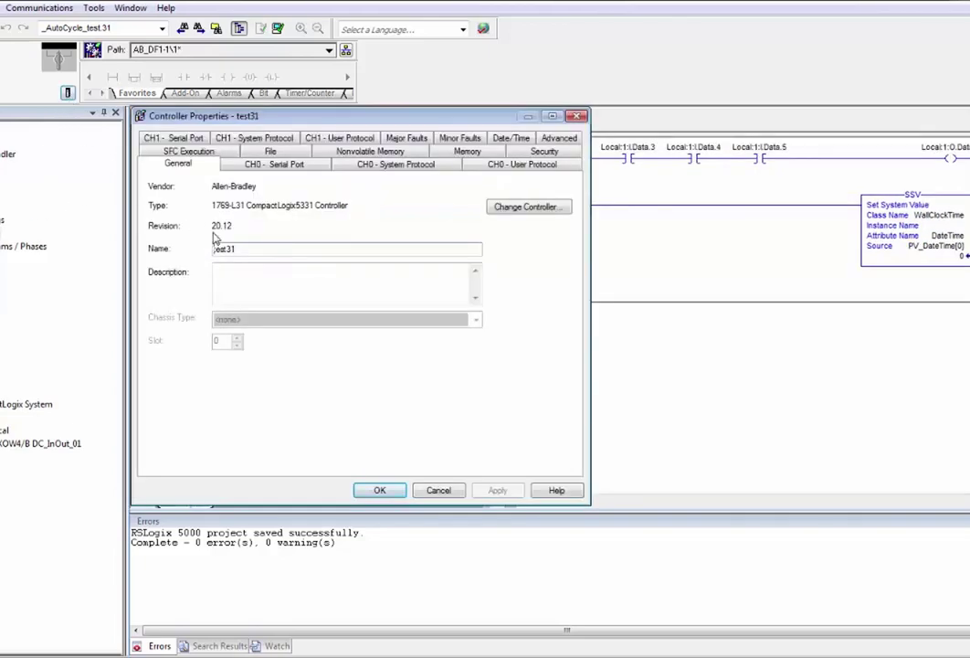
key(Return)
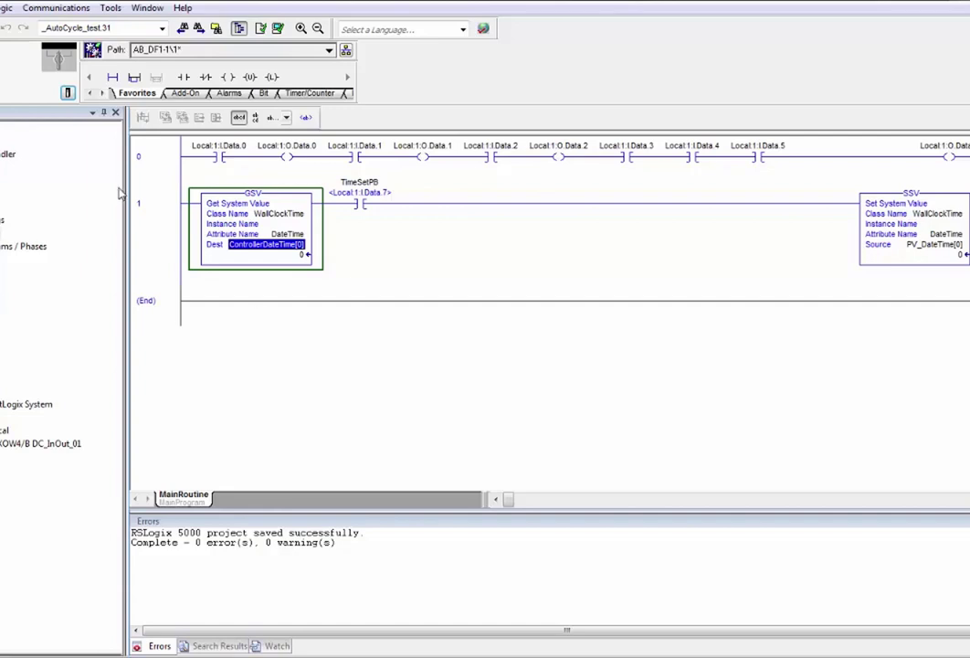
Step: Download test31 to the 1769-L31 via Who Active, revealing the 20.12 vs 01.15 firmware mismatch
click(56, 9)
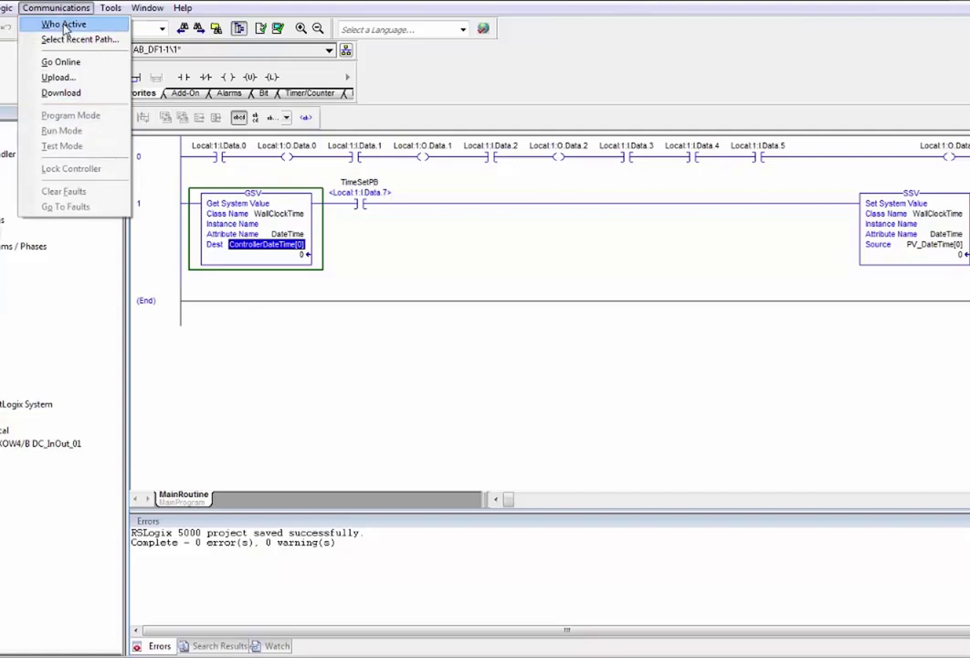
click(60, 22)
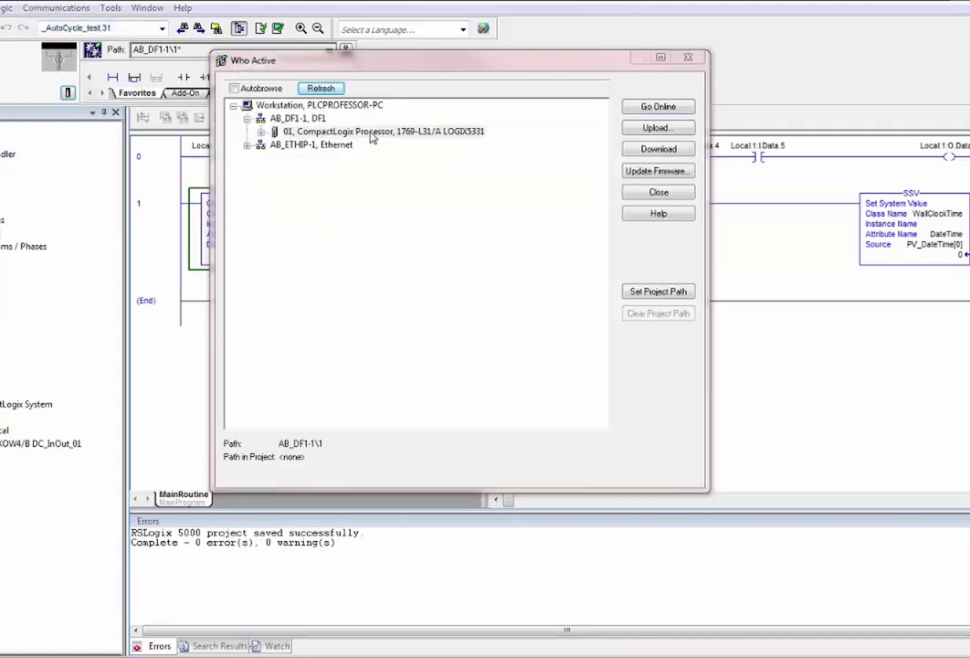
click(446, 136)
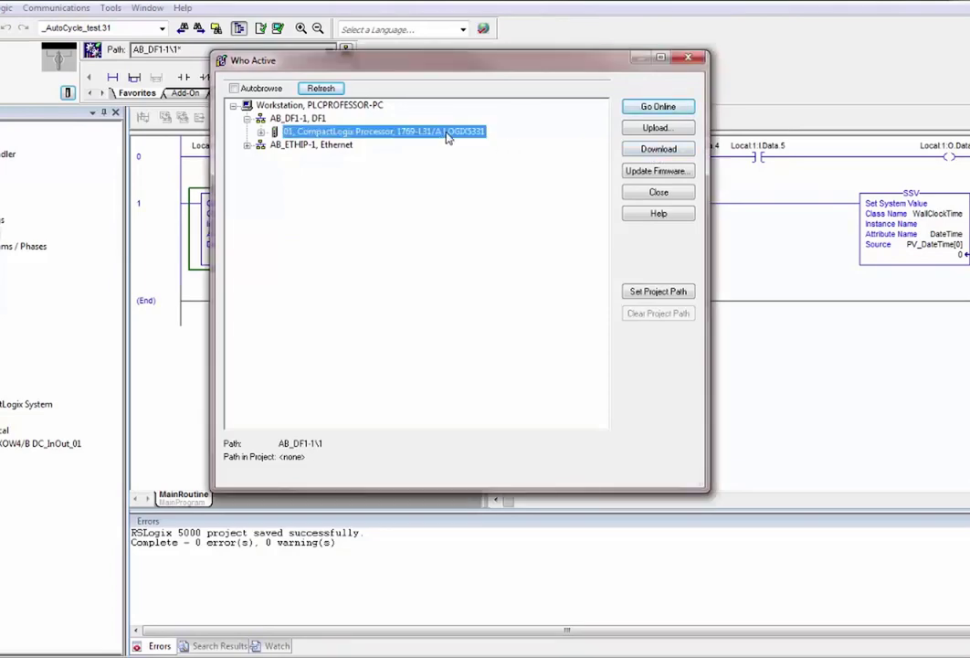
click(657, 150)
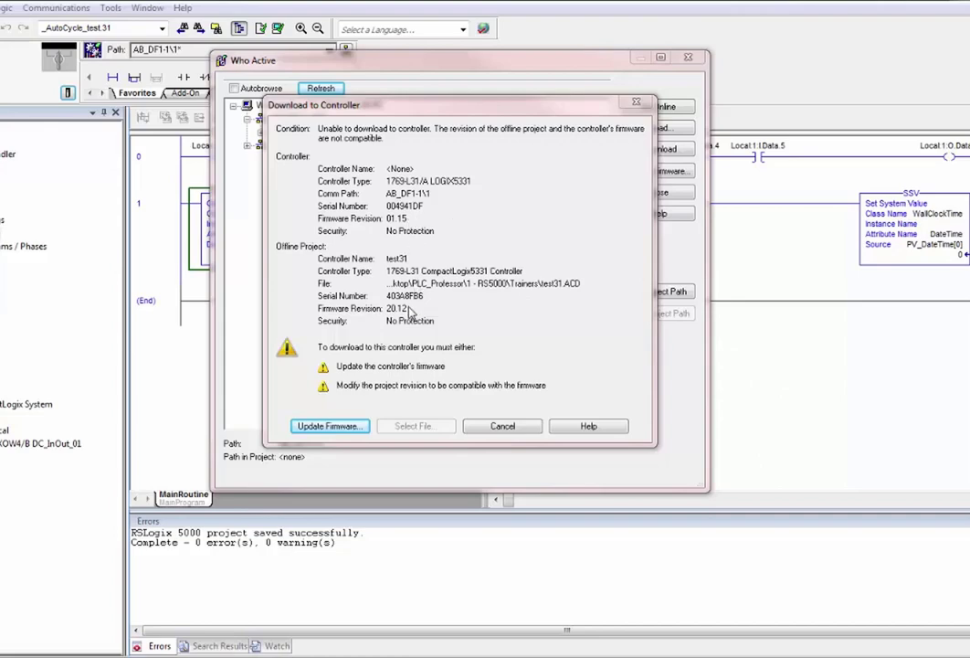
Step: Request a firmware update for test31 with 20.12.79 as the target revision
click(348, 428)
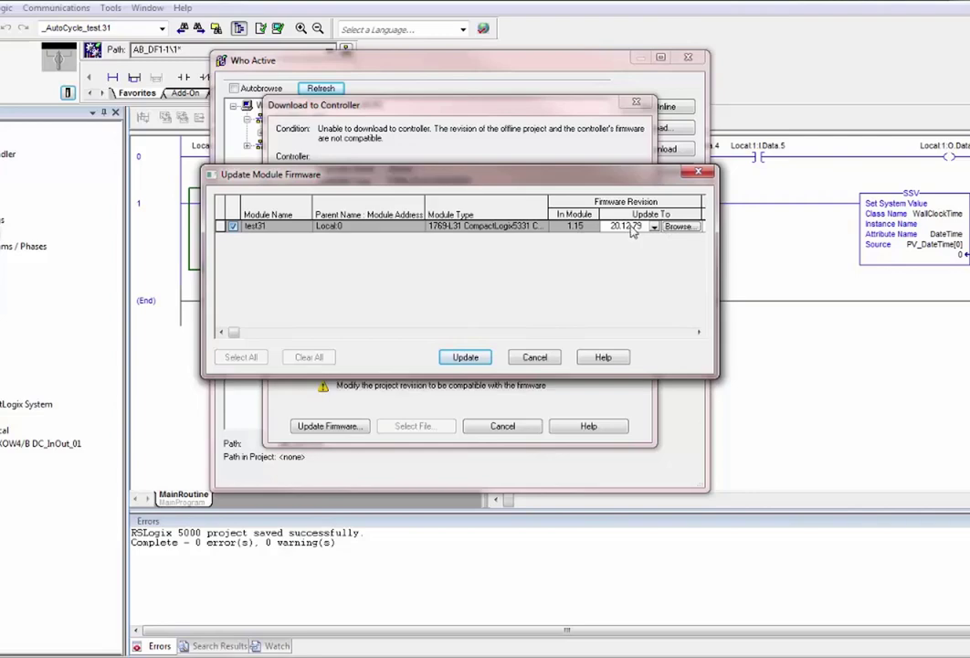
click(468, 358)
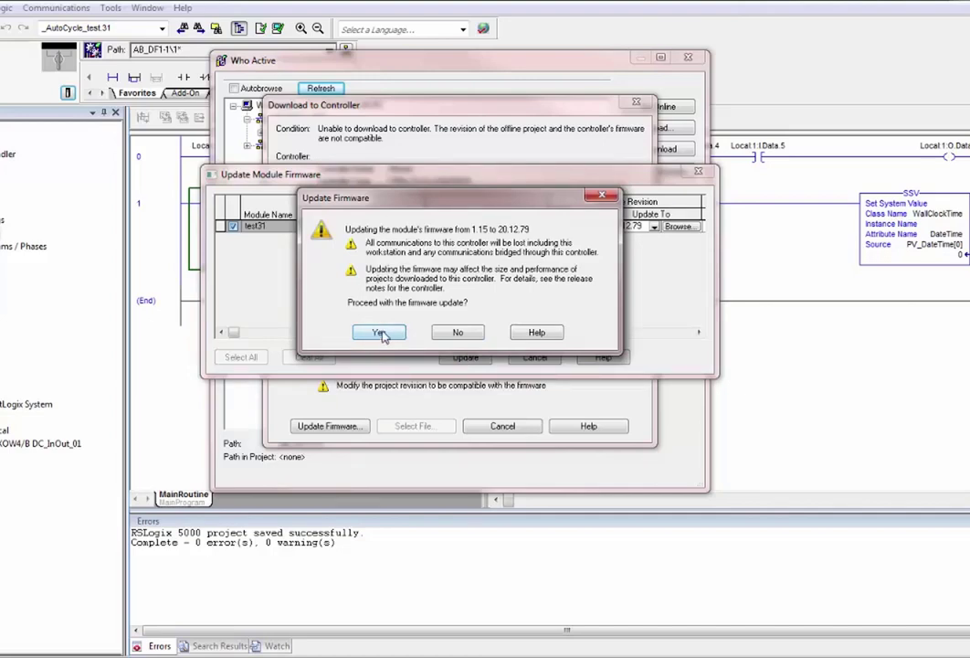
Step: Confirm the 1.15 to 20.12.79 update, then show the CompactLogix version compatibility table
click(379, 333)
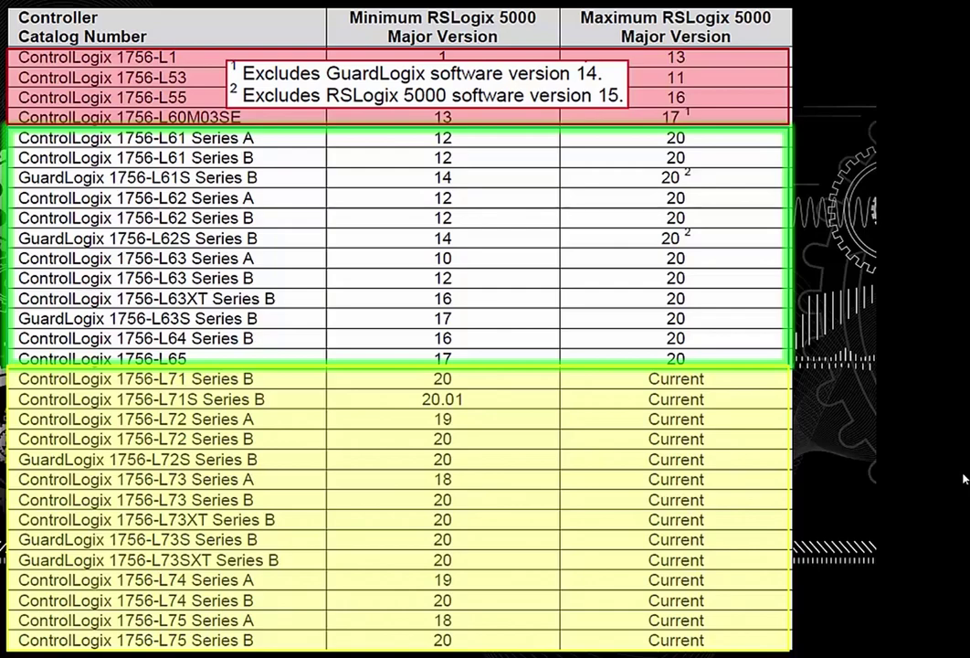
click(940, 627)
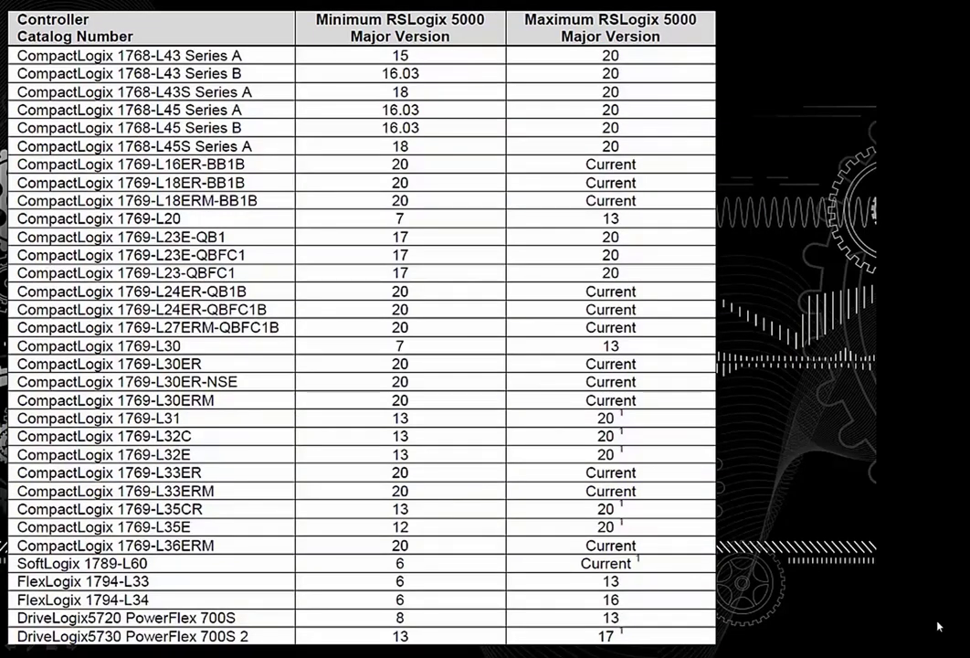
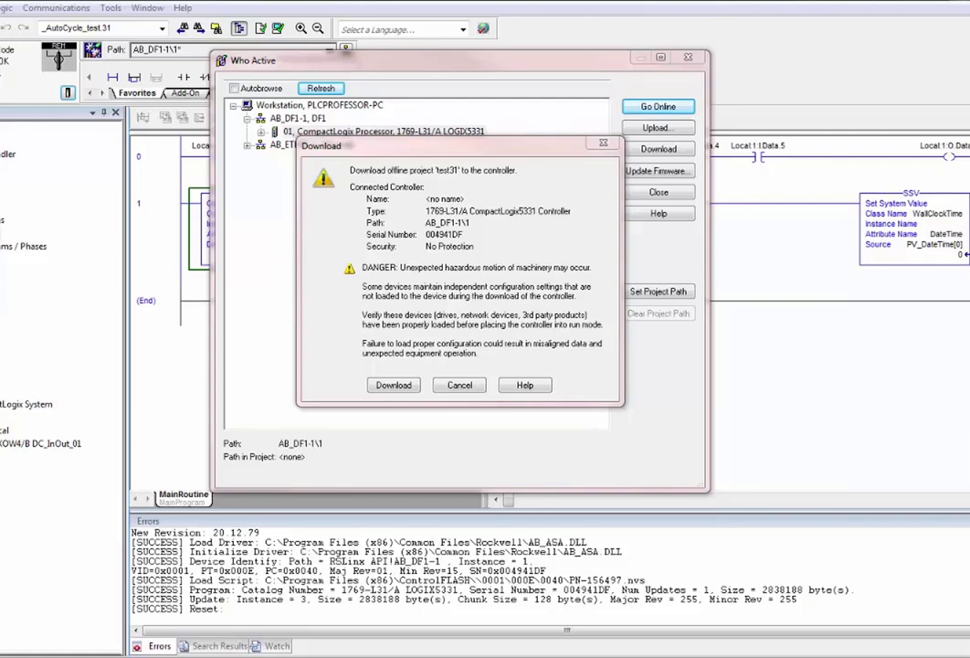
Step: Download project test31 to the controller and accept the changed serial configuration, dropping the RSLinx link
click(394, 385)
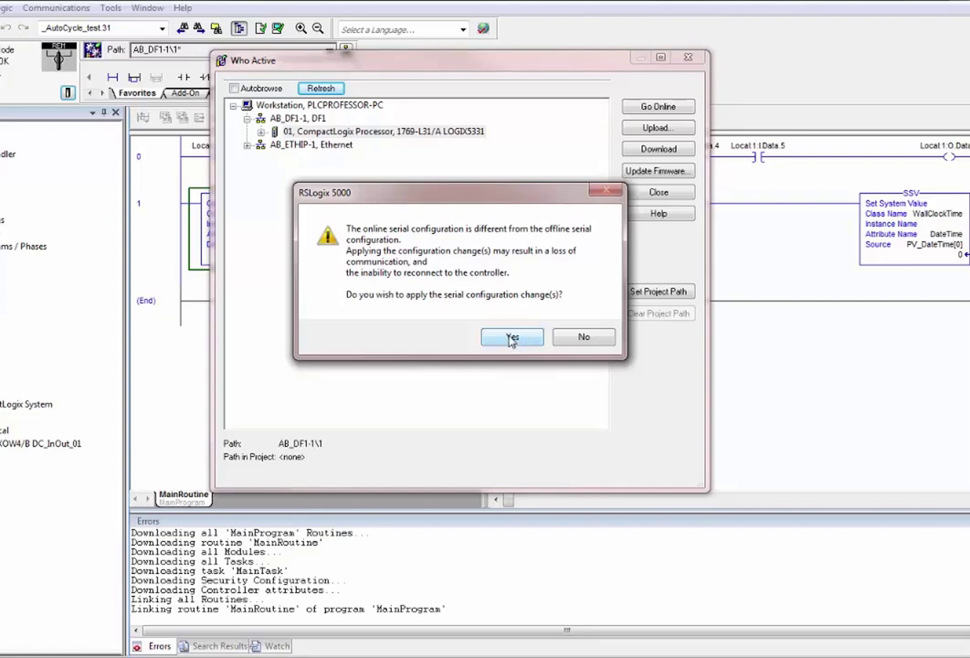
click(509, 335)
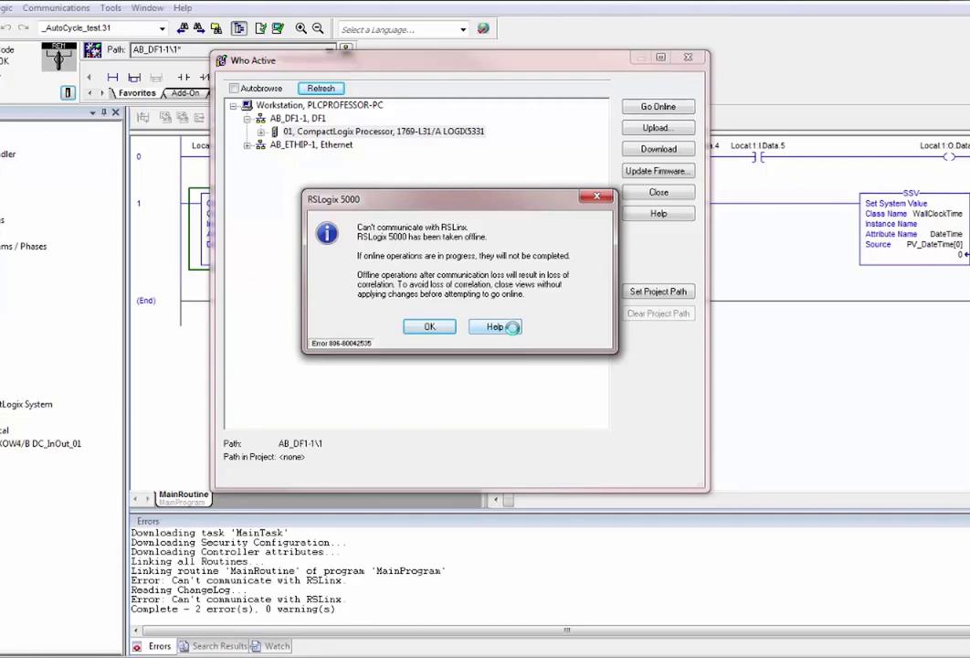
Step: Dismiss the error, auto-configure the AB_DF1-1 driver on COM4 at 38400 baud, then minimize RSLinx
click(431, 326)
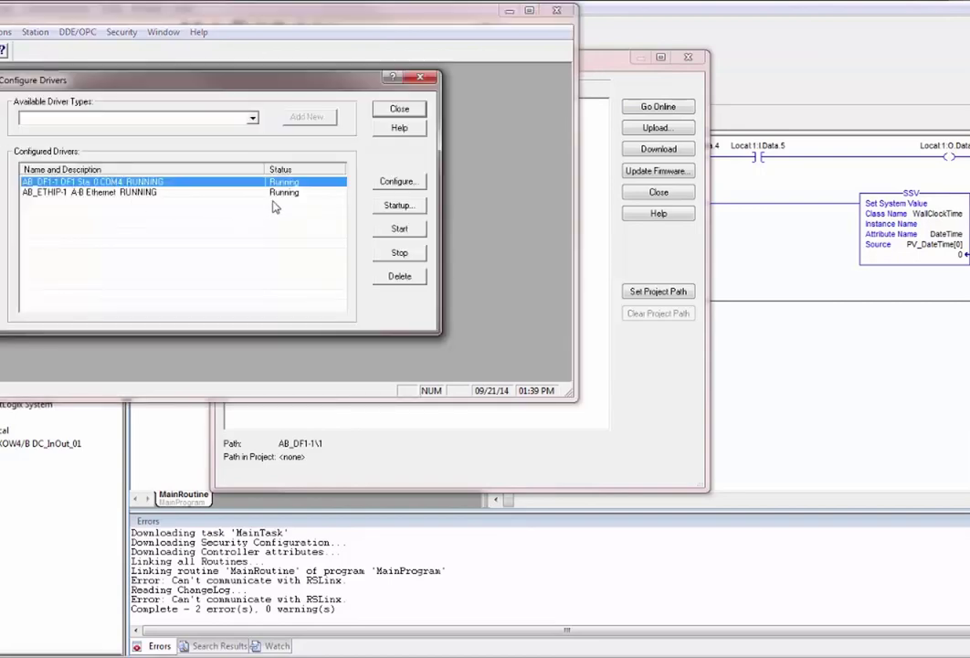
click(397, 181)
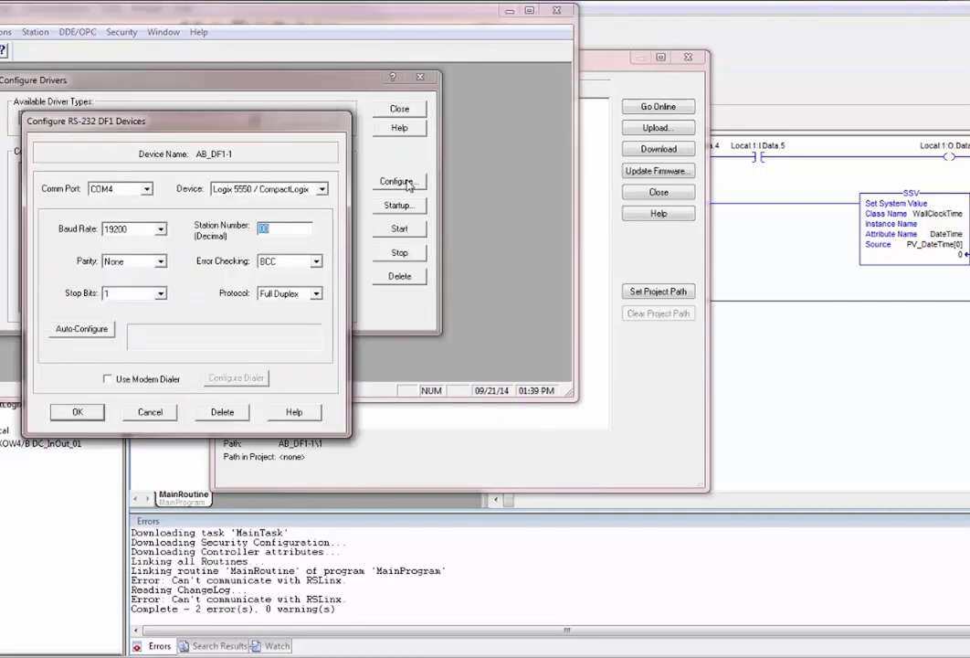
click(91, 329)
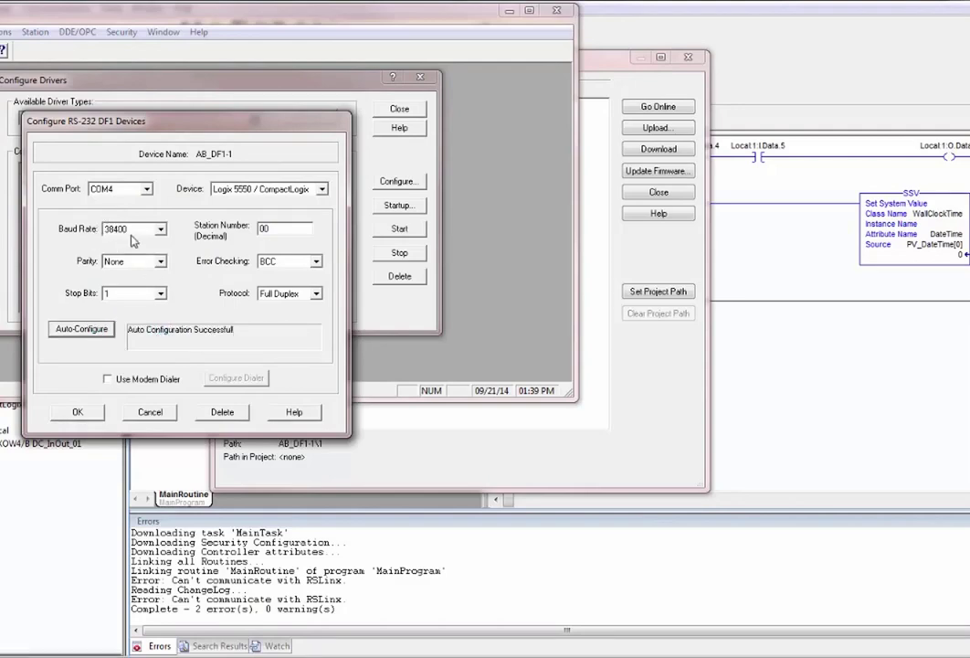
click(78, 412)
click(399, 107)
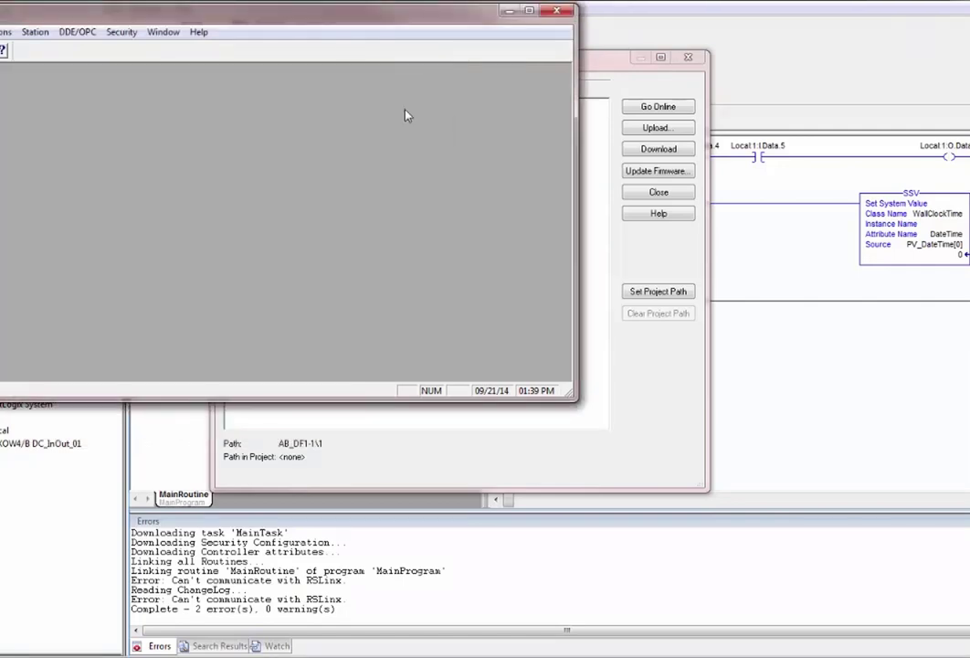
click(509, 11)
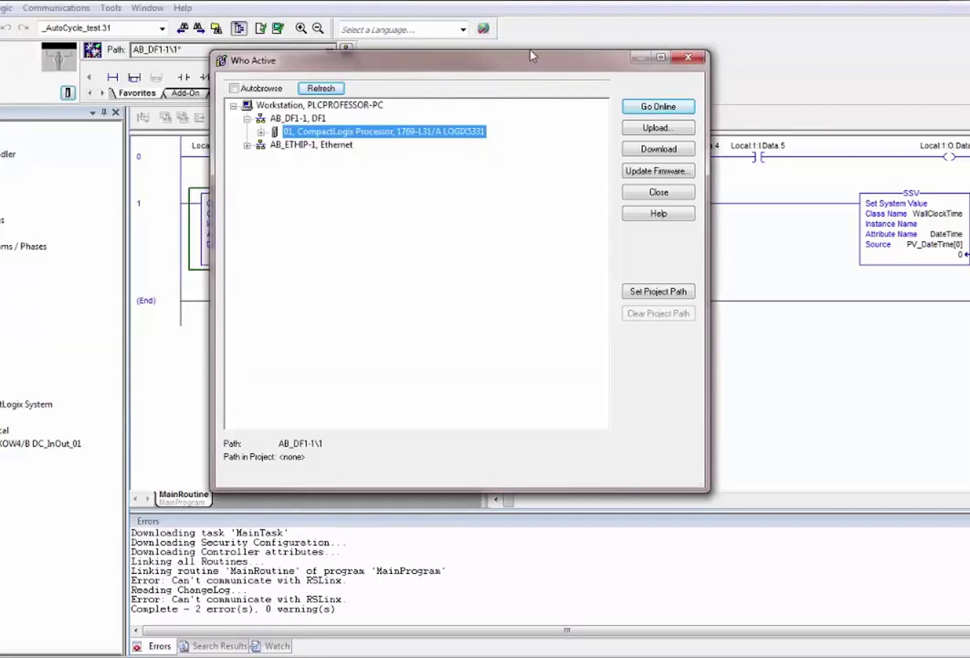
Step: Reopen Who Active and go online with the CompactLogix 1769-L31 processor via AB_DF1-1
click(690, 61)
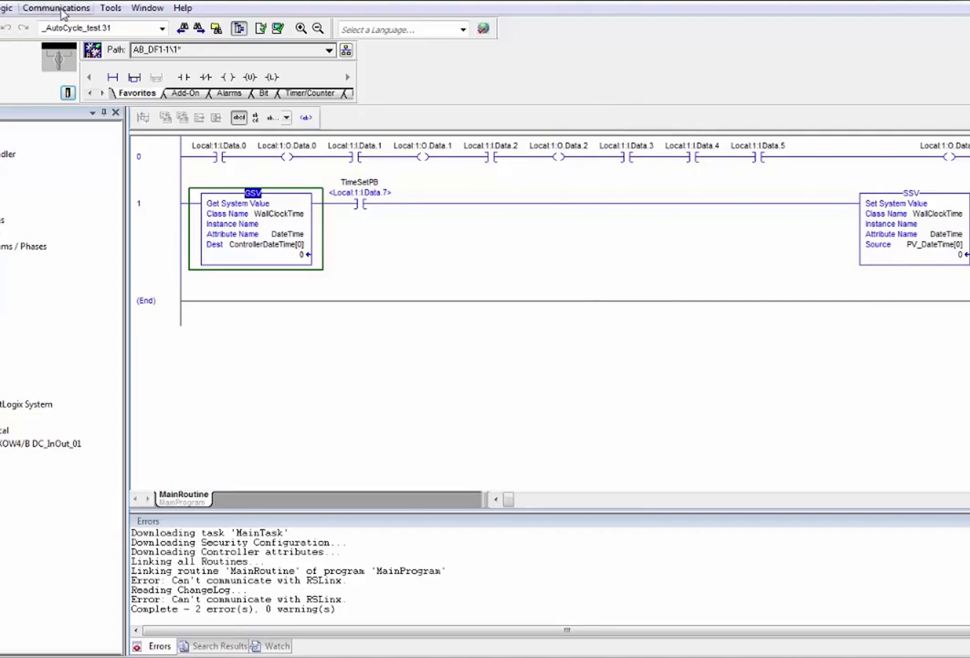
click(60, 9)
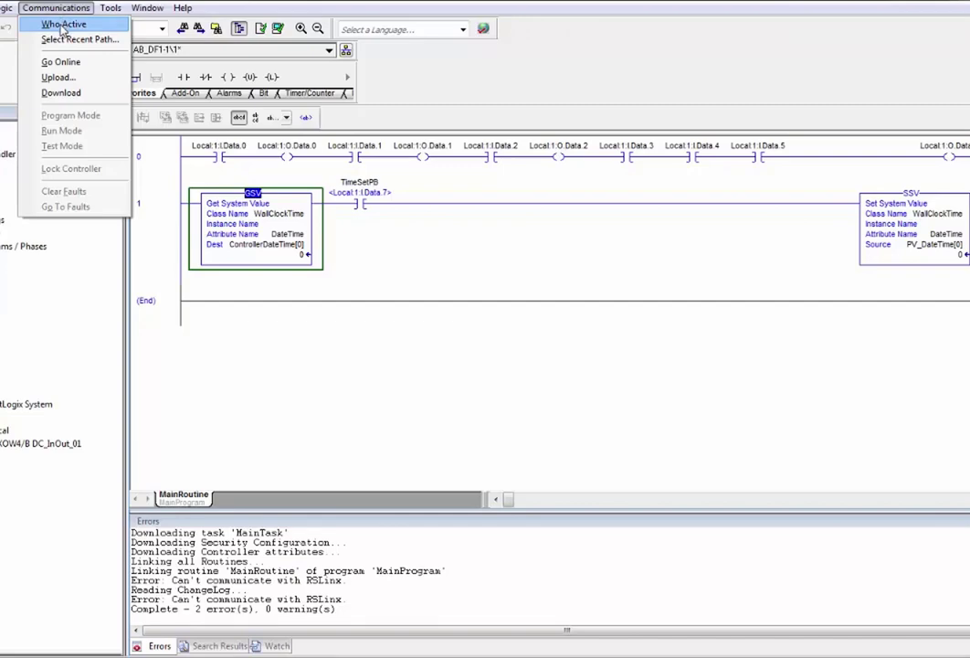
click(62, 26)
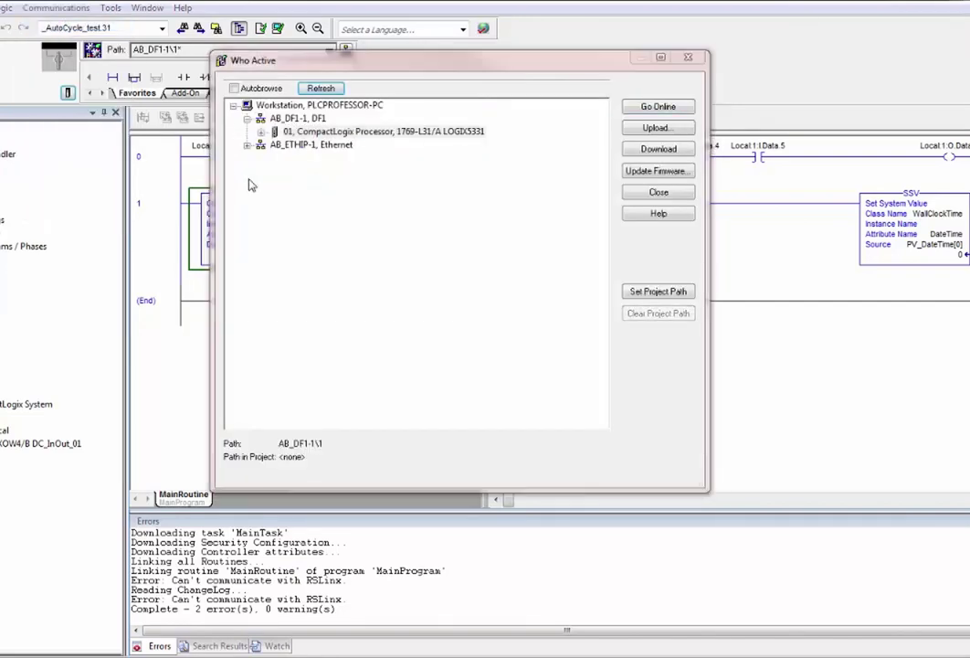
click(307, 132)
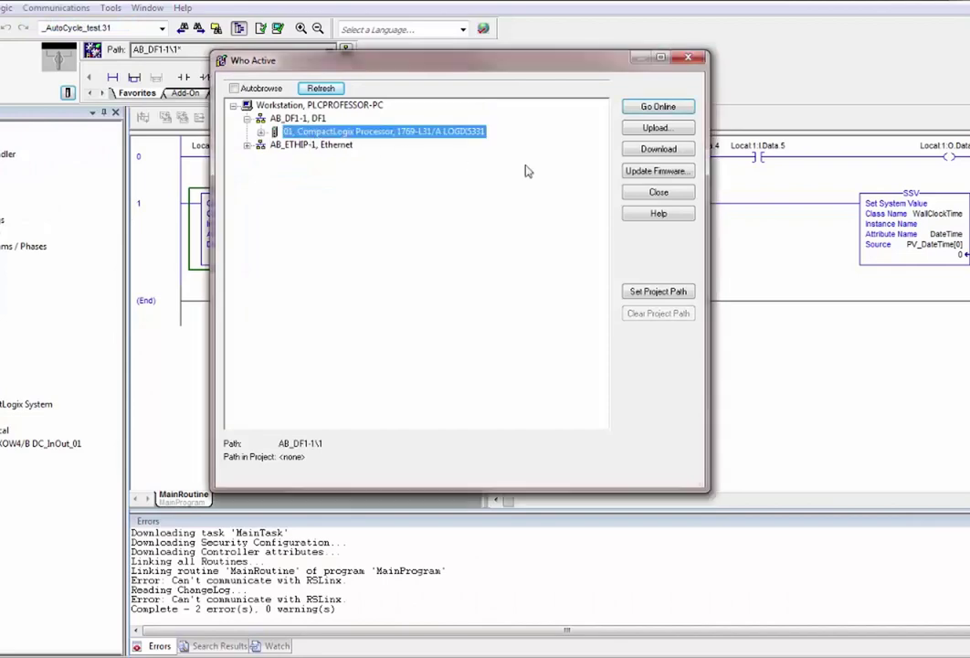
click(658, 108)
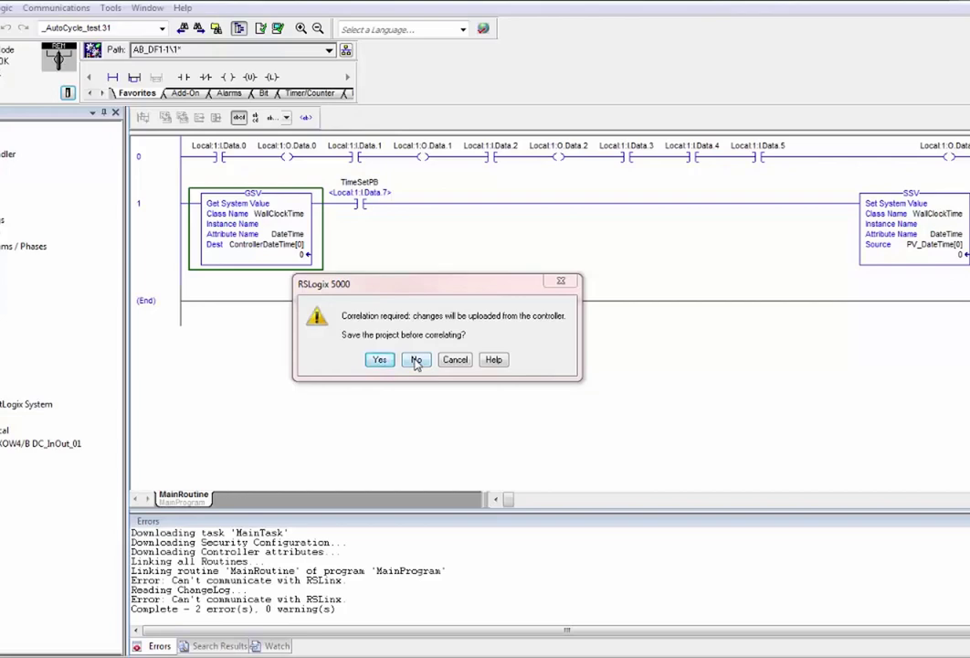
Step: Go online without saving the project first, then switch the controller to Remote Run
click(415, 361)
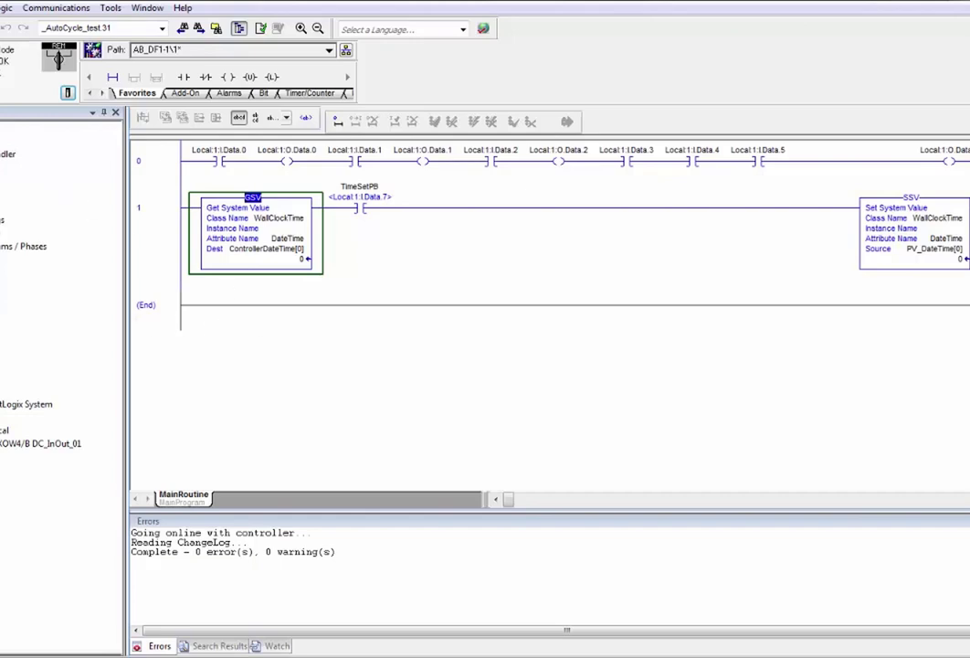
click(7, 51)
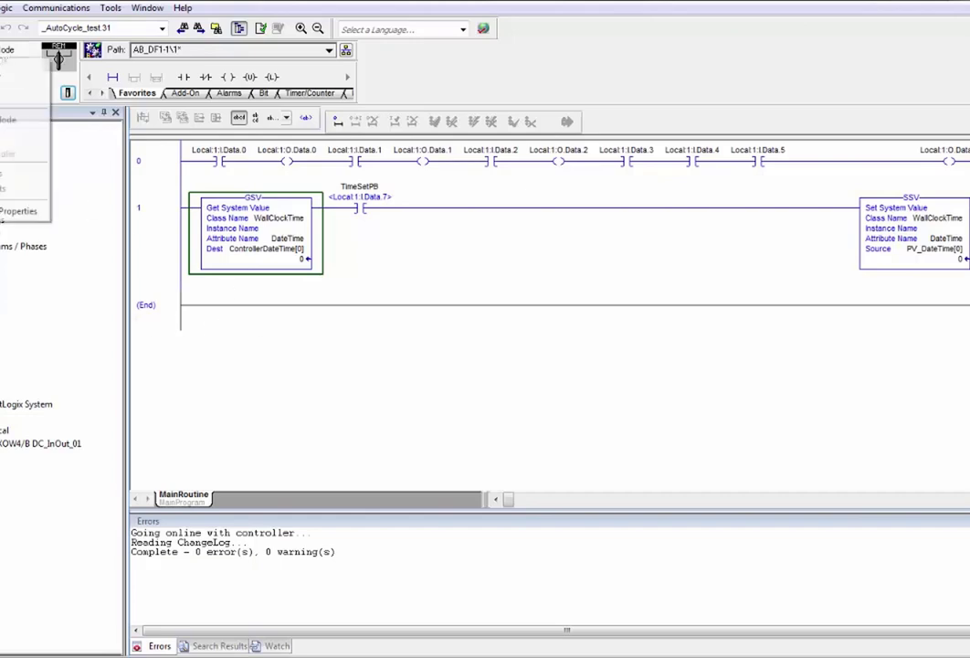
click(18, 136)
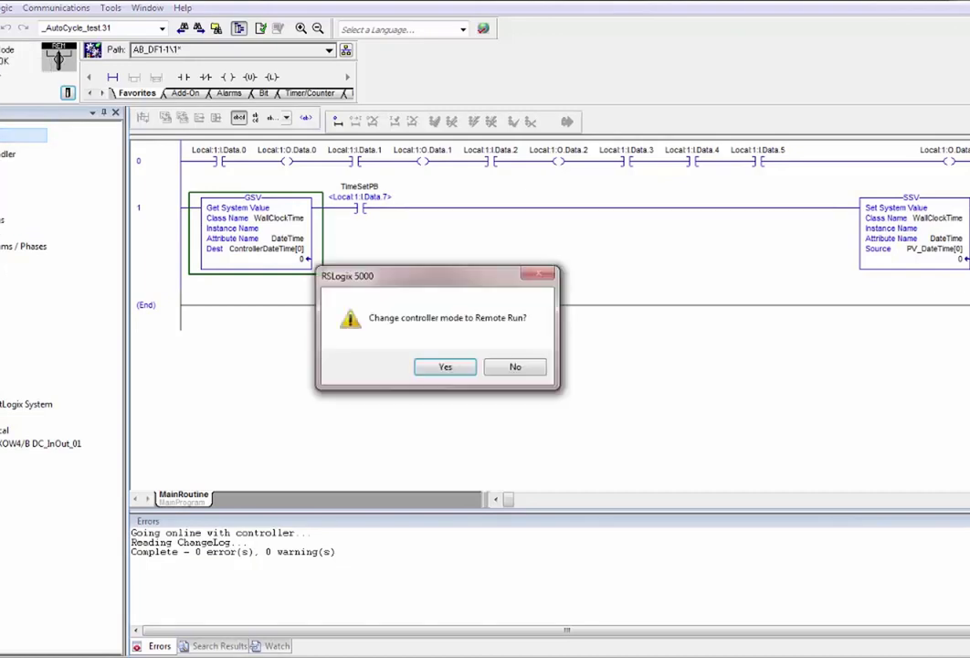
click(444, 367)
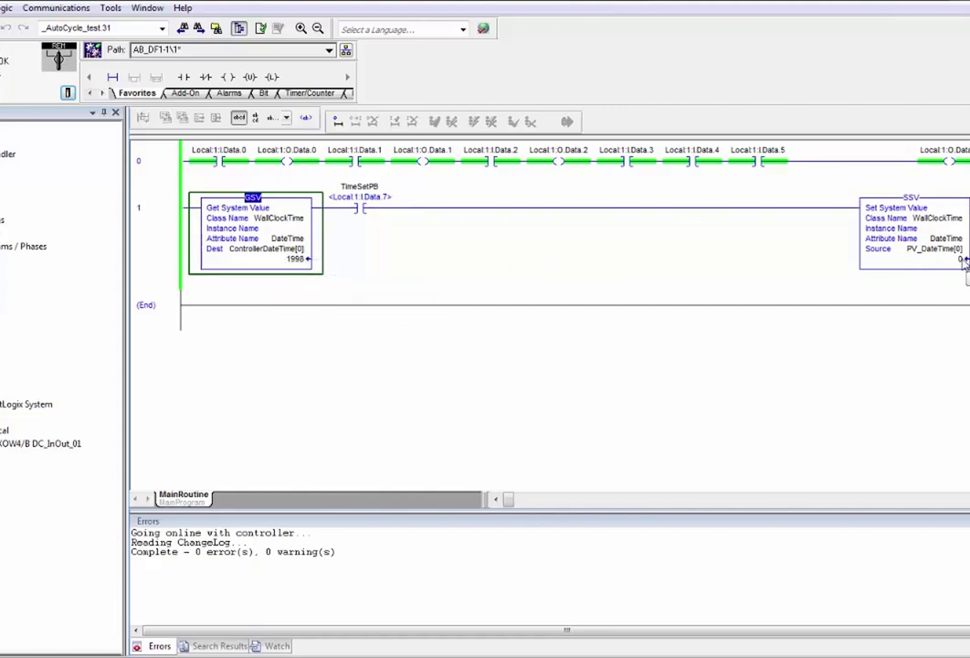
right_click(289, 250)
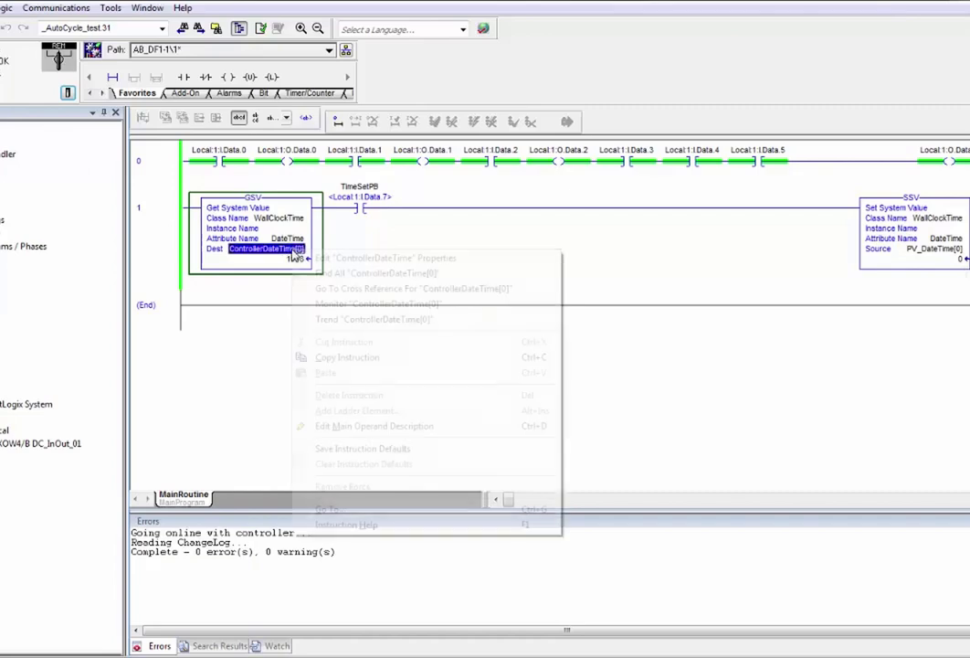
click(338, 303)
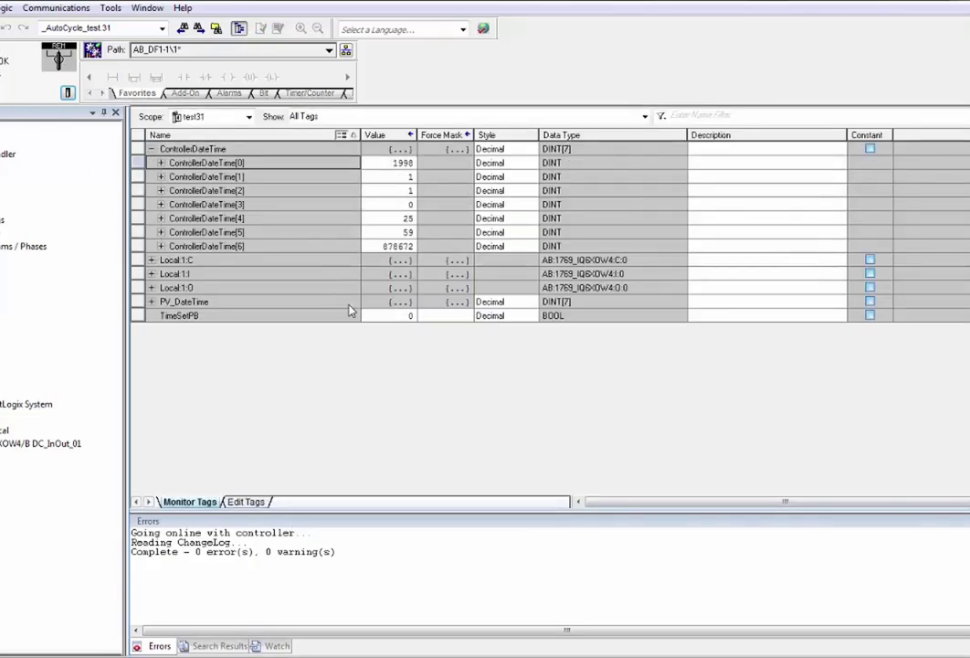
click(151, 303)
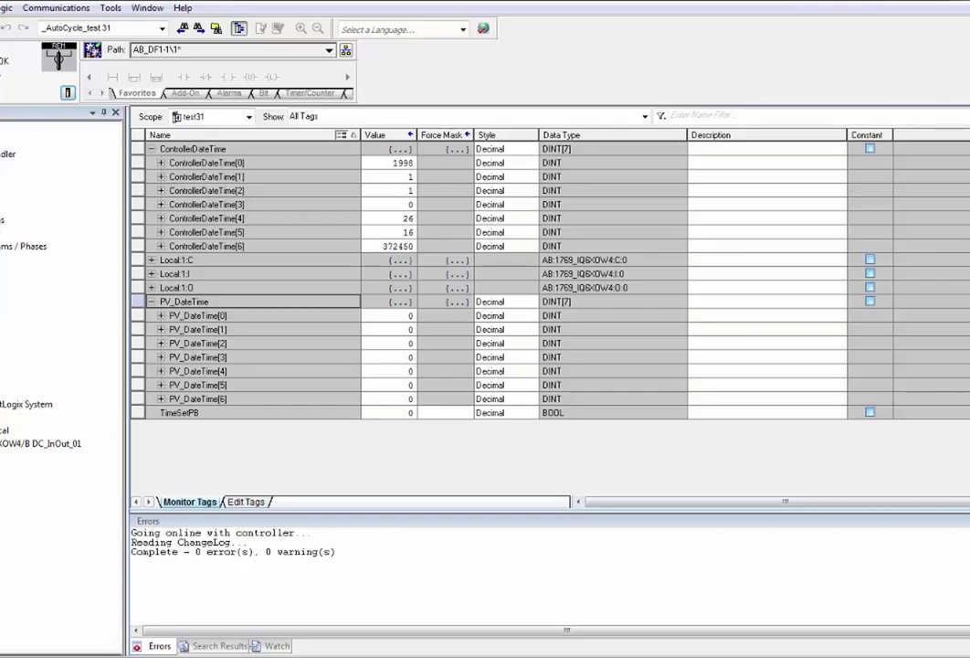
key(ctrl+F4)
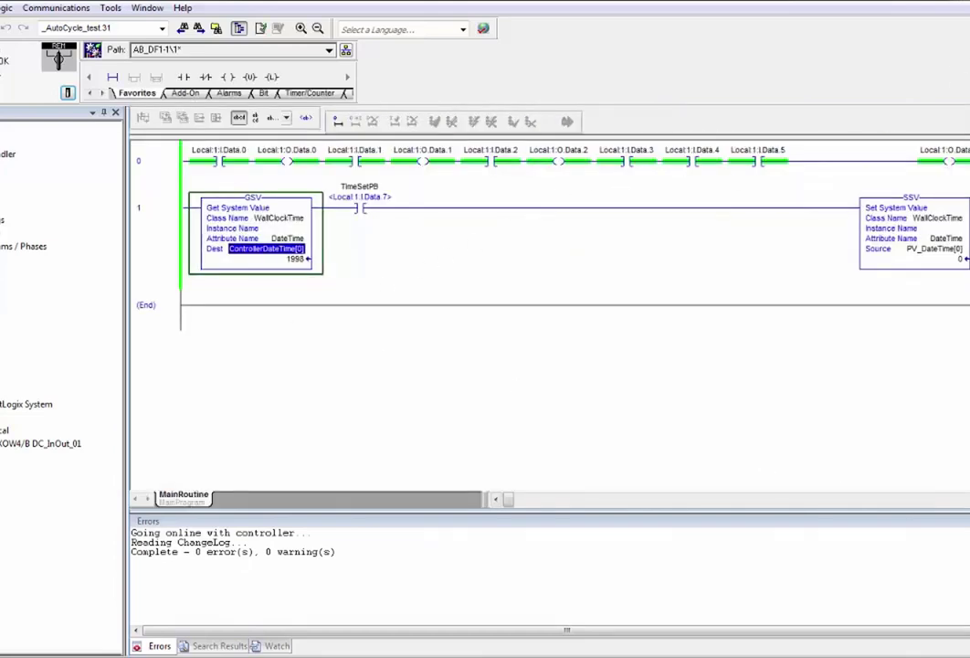
Step: Open and enlarge the Watch pane, expand PV_DateTime to review its live values, then close it
key(alt+1)
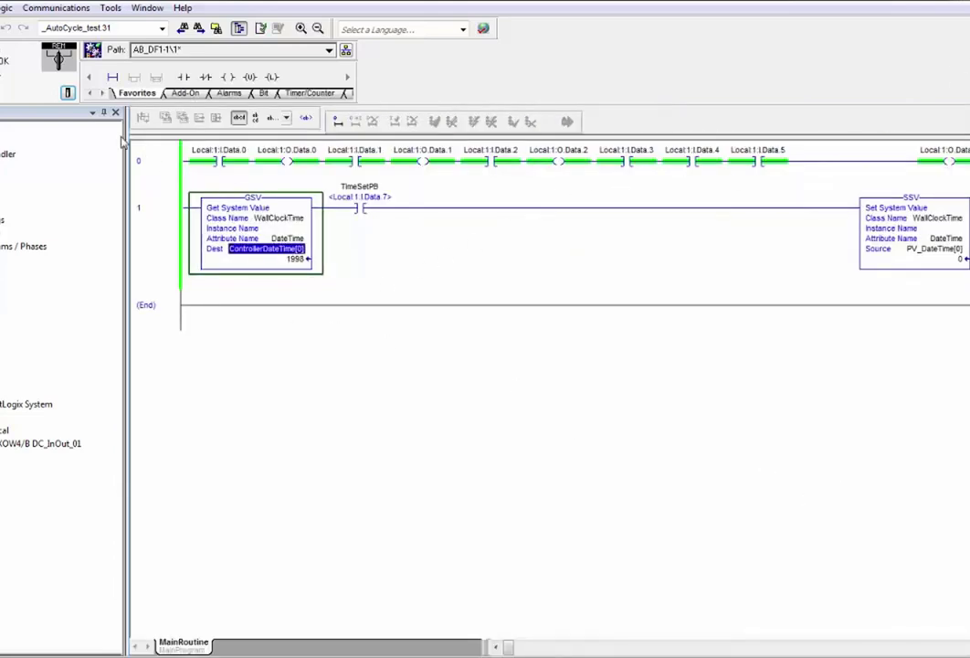
click(2, 8)
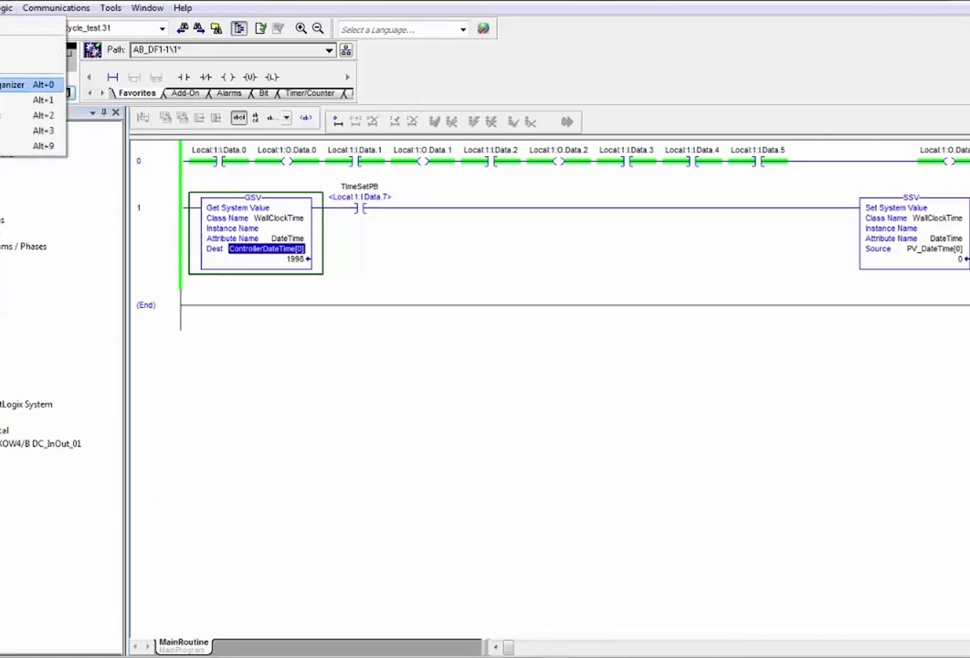
click(3, 130)
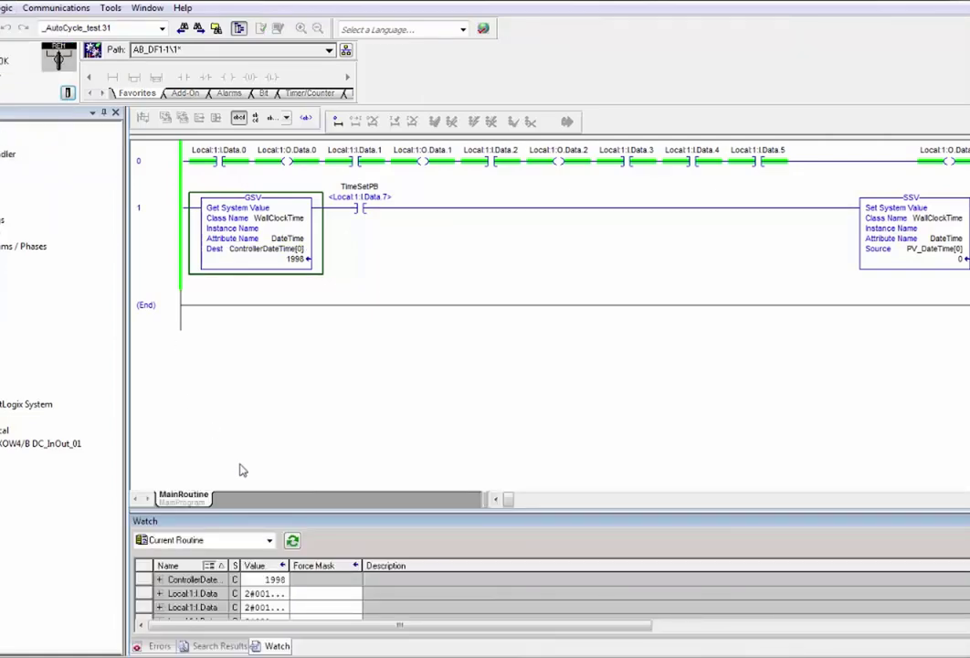
drag(322, 522, 322, 302)
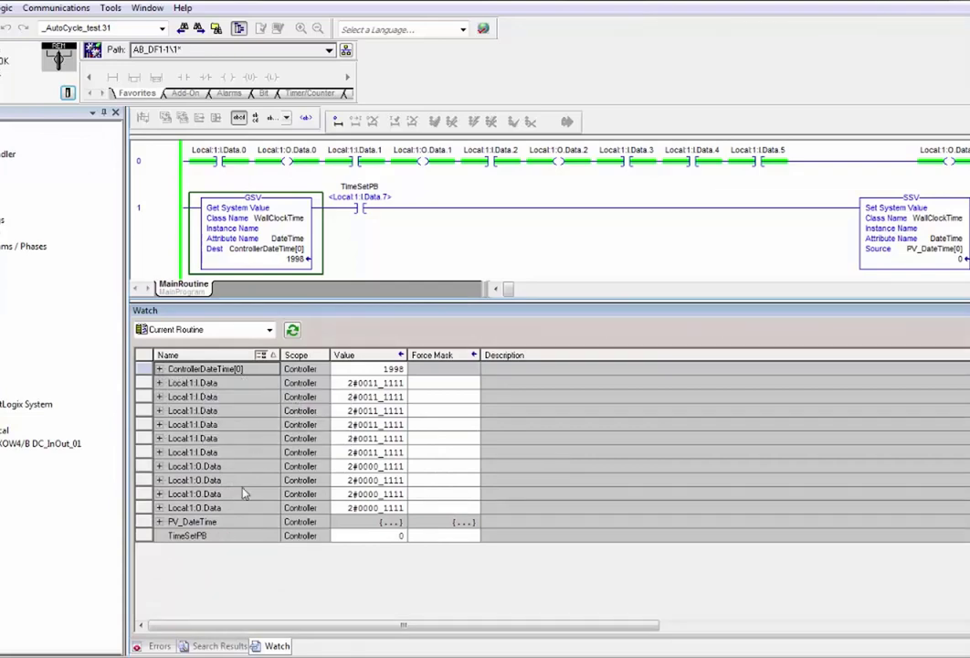
click(160, 522)
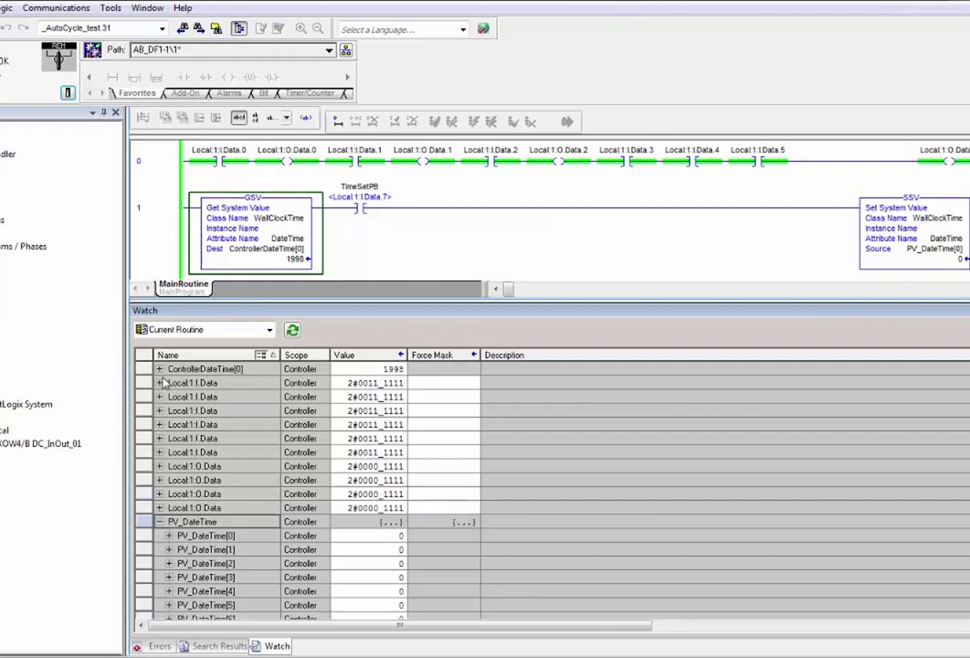
mouse_move(169, 377)
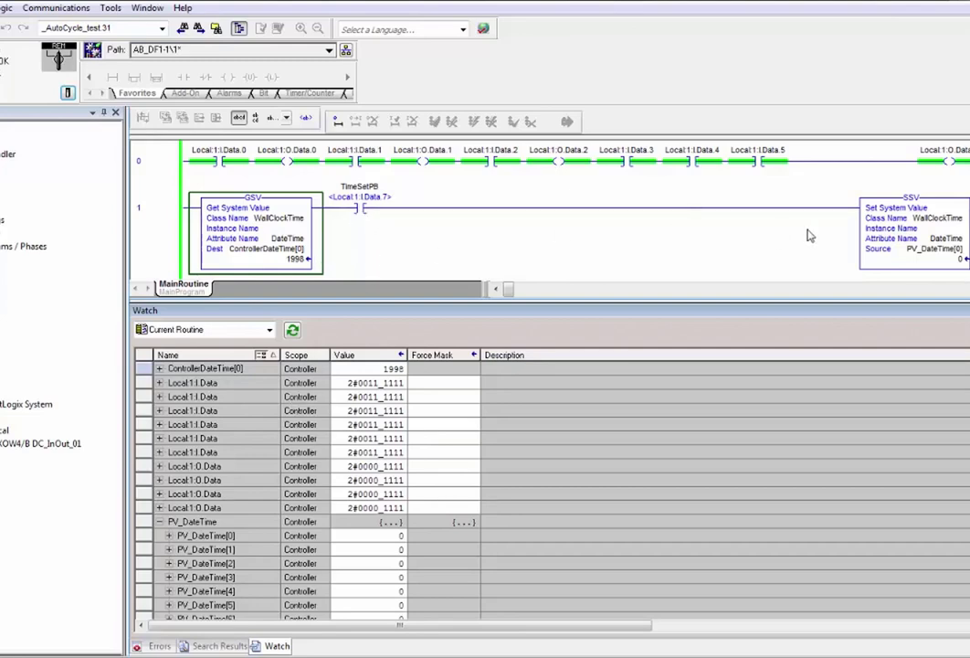
key(alt+3)
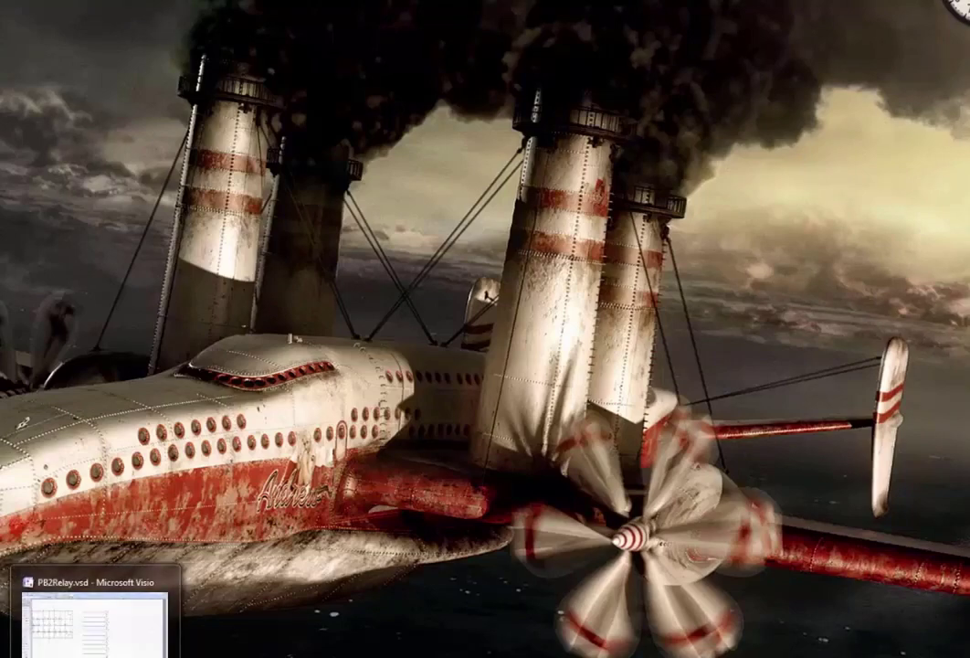
Step: Restore and maximize ControlFLASH, then choose 1769-L31 as the target catalog number
click(96, 655)
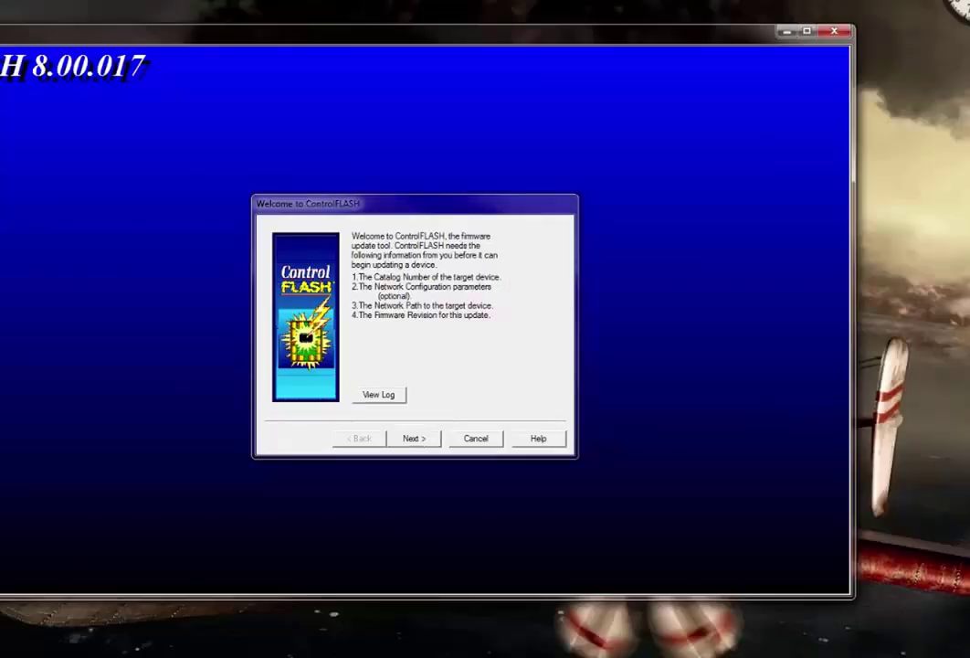
drag(721, 41, 765, 2)
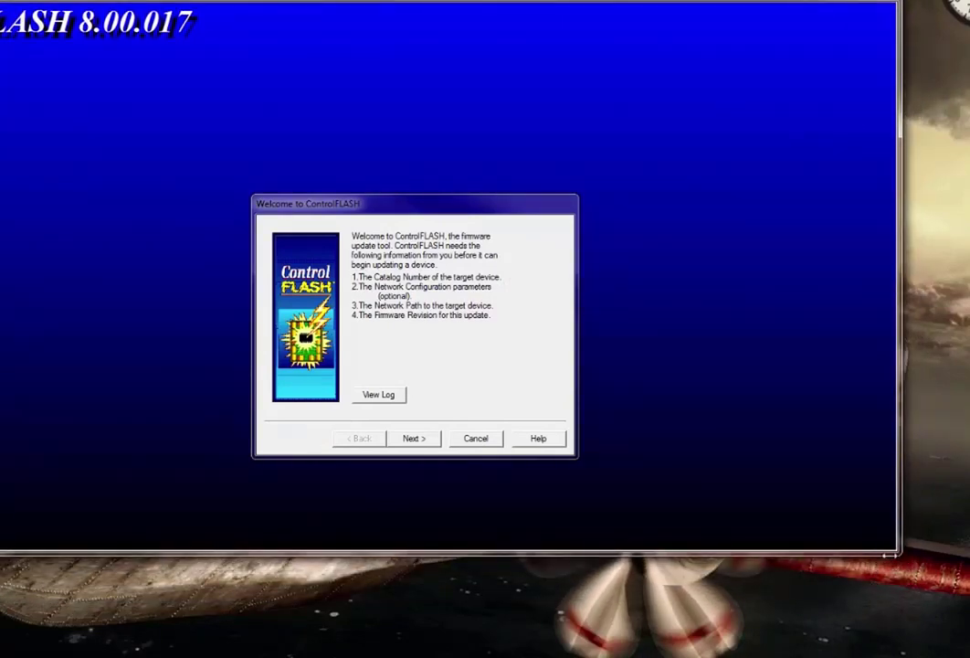
drag(900, 553, 968, 653)
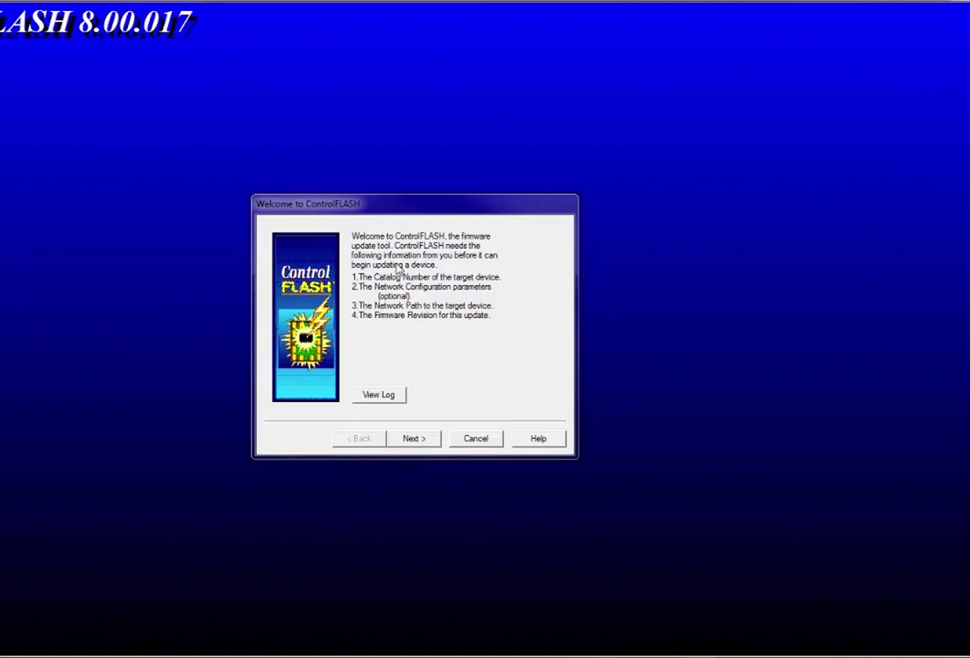
click(415, 438)
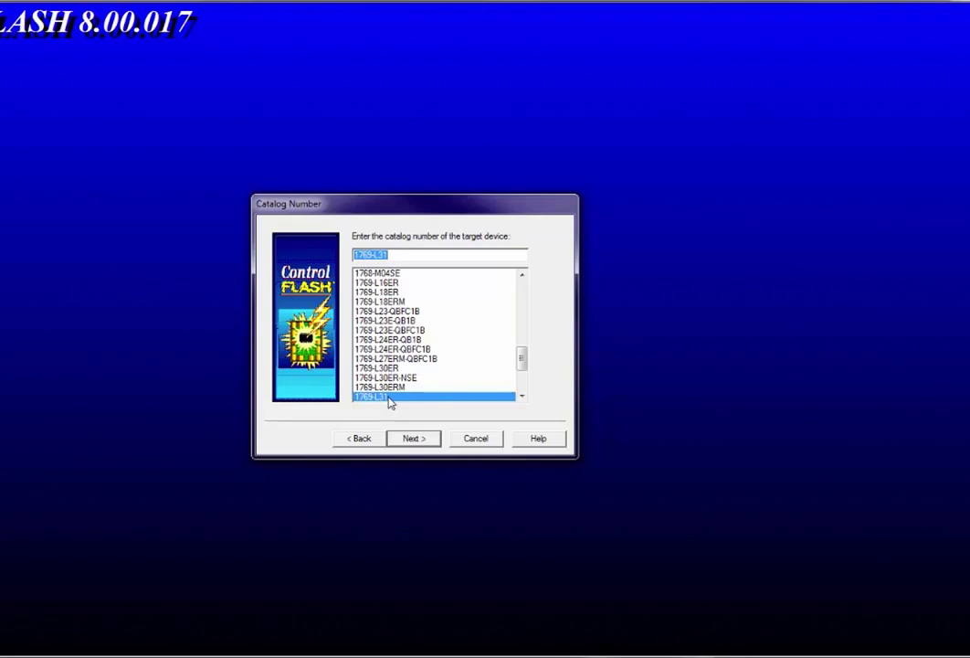
click(413, 440)
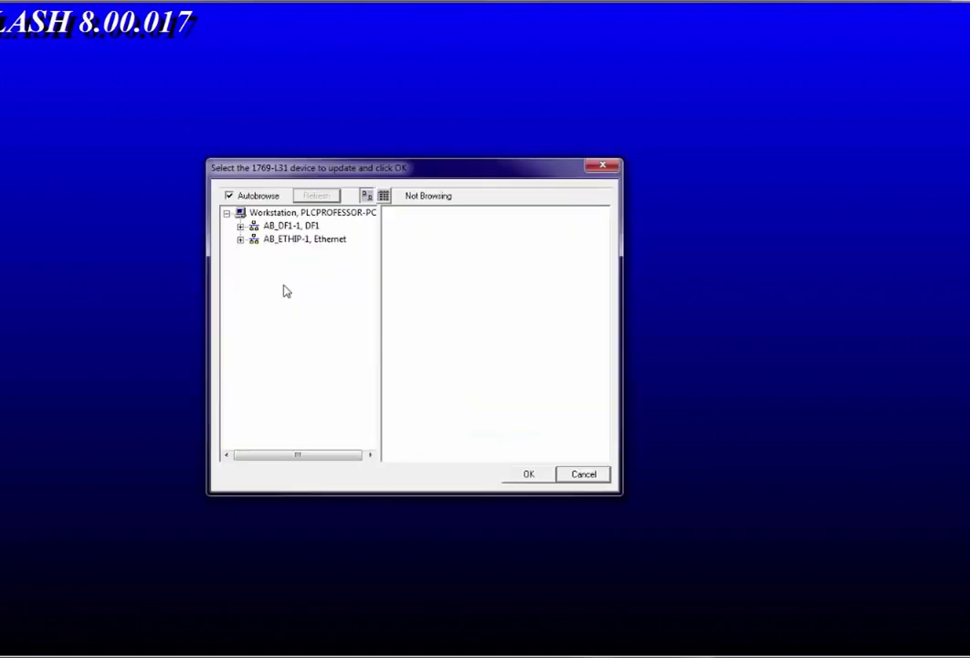
Step: Browse the AB_DF1-1 network, note node 01 not responding, and cancel device selection
click(241, 226)
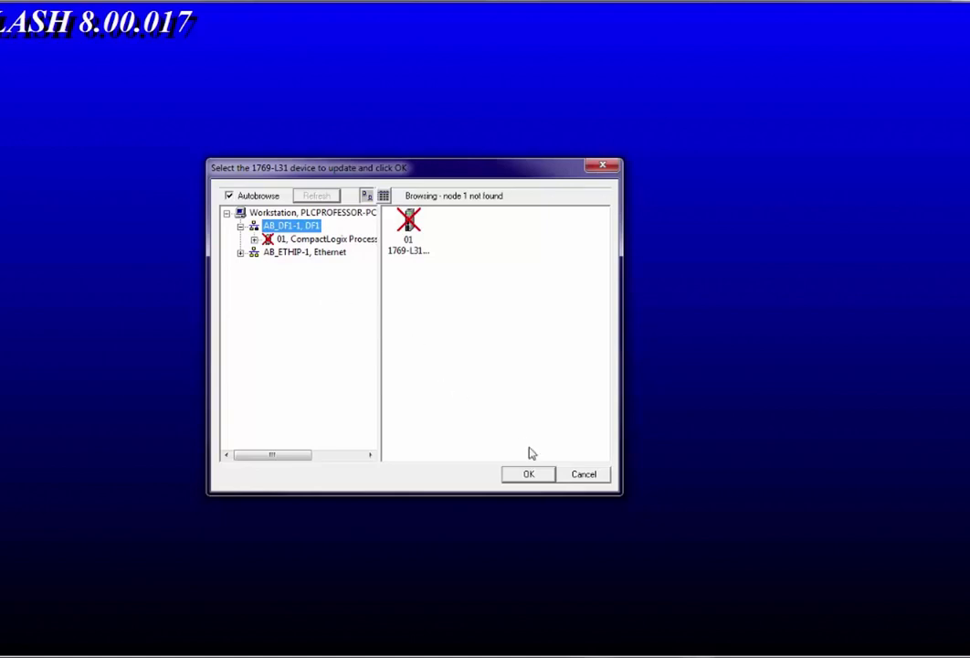
click(582, 475)
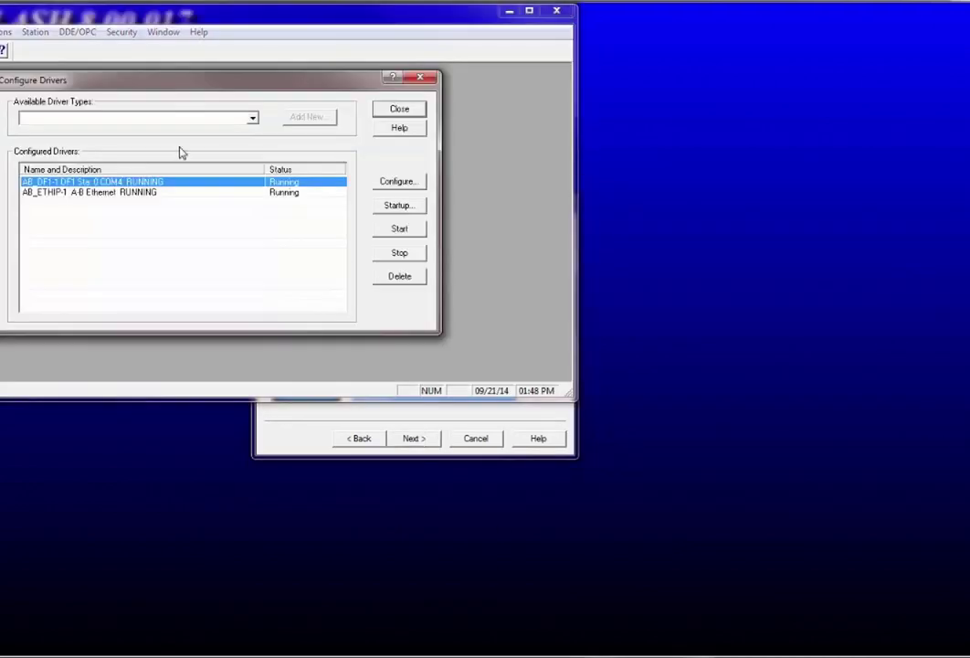
Step: Auto-configure the AB_DF1-1 driver at 19200 baud and close the Configure Drivers window
click(410, 188)
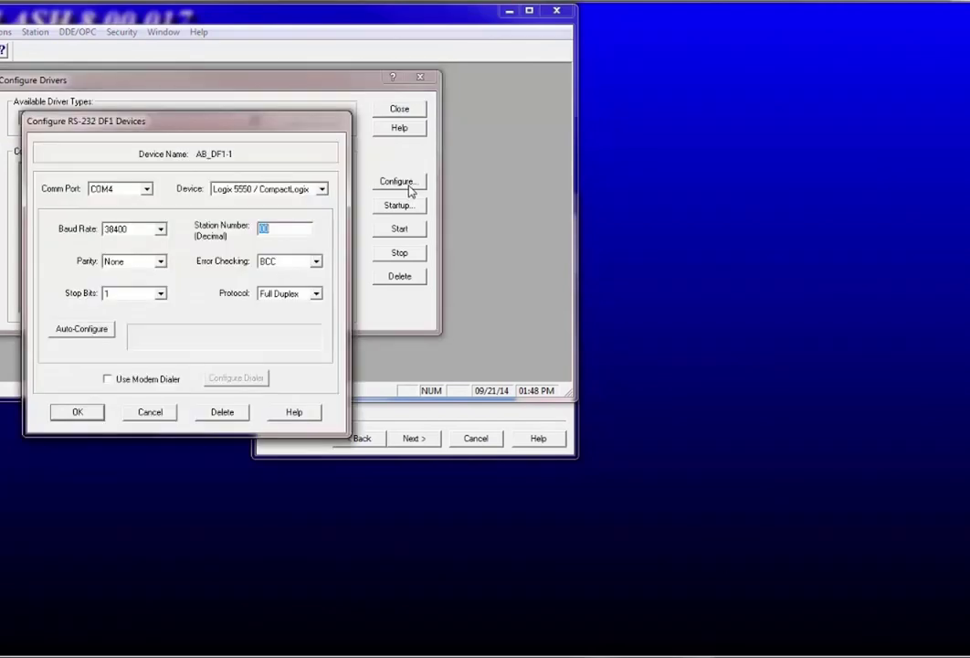
click(99, 333)
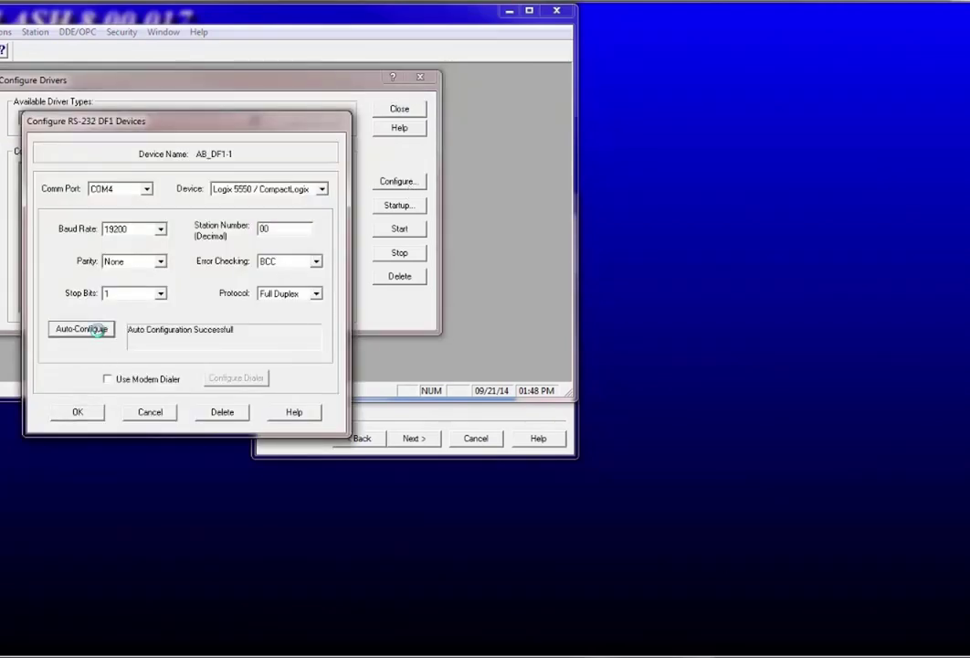
click(92, 415)
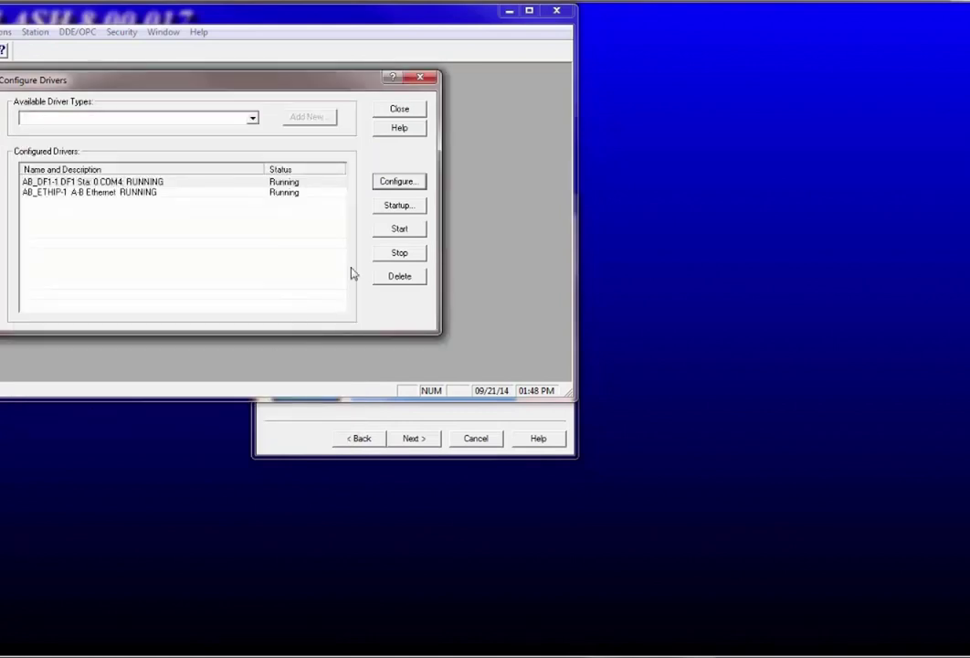
click(400, 109)
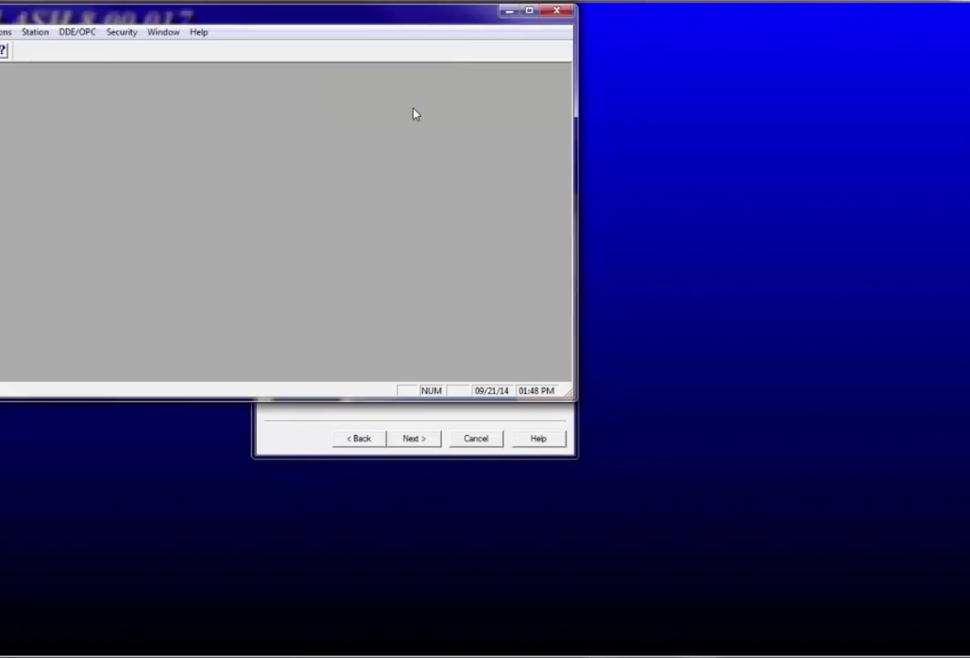
Step: Select the 01 CompactLogix processor on AB_DF1-1 and advance to the revision page showing 15.4.31
click(508, 10)
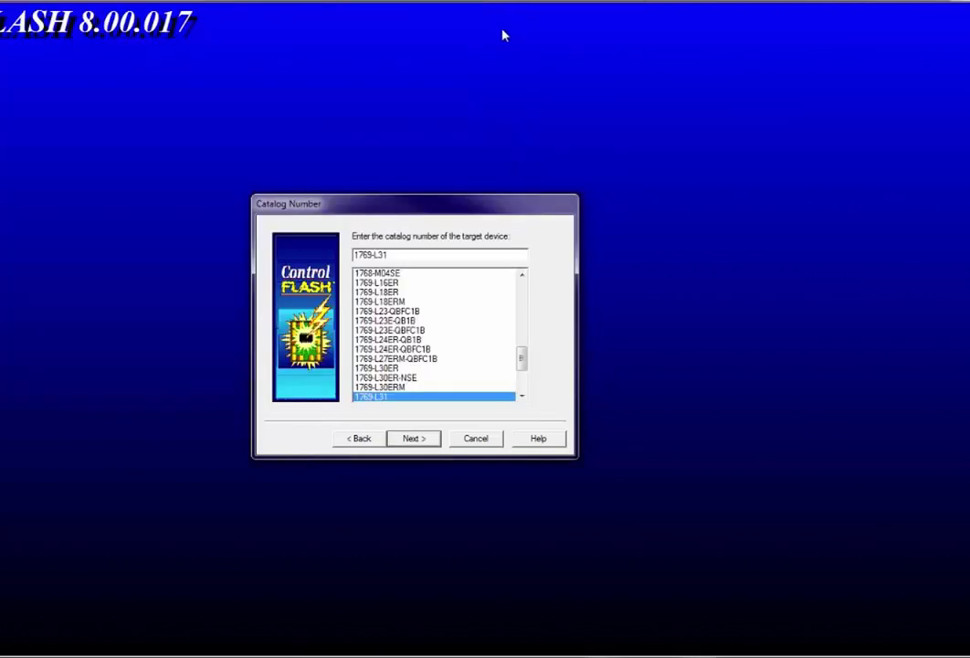
click(422, 440)
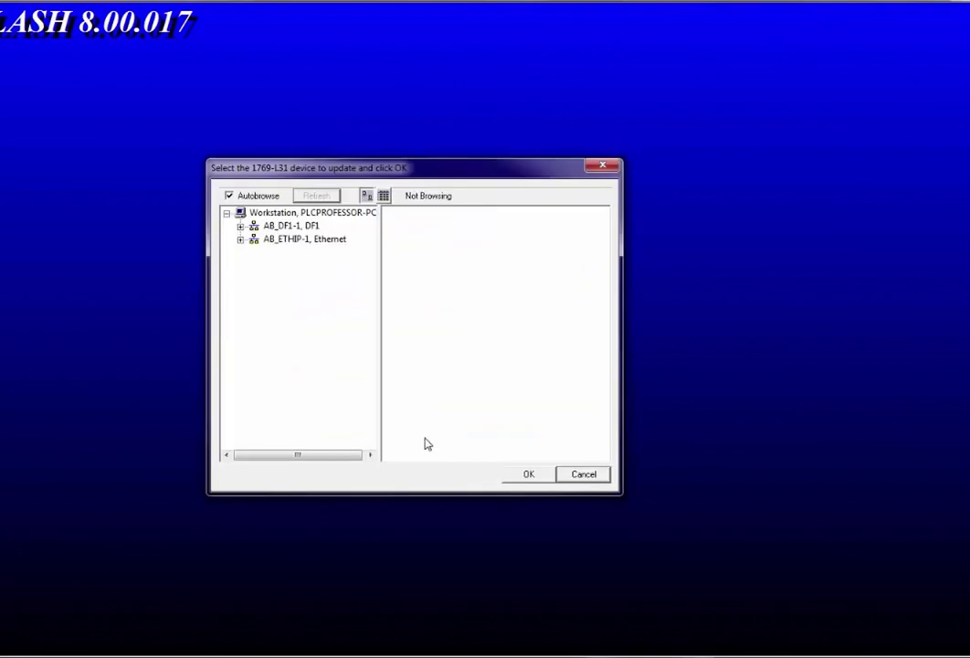
click(240, 226)
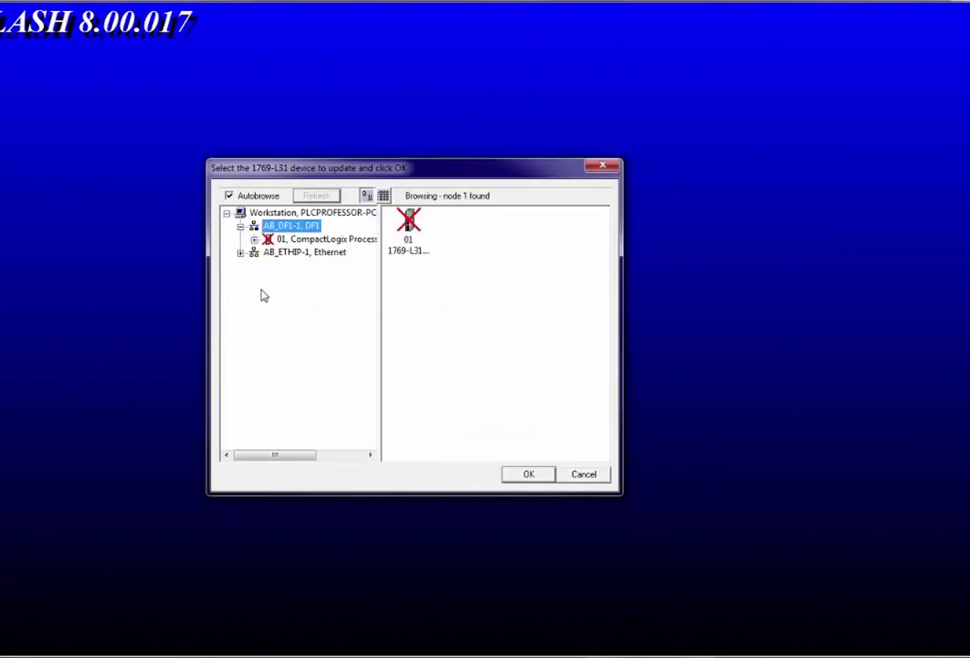
click(303, 241)
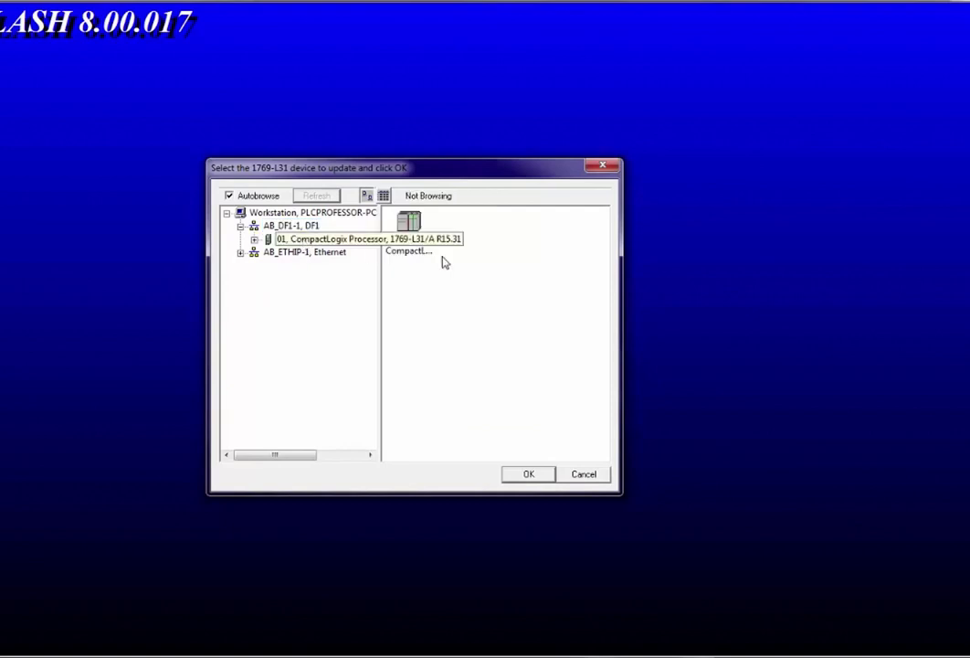
click(531, 477)
key(Return)
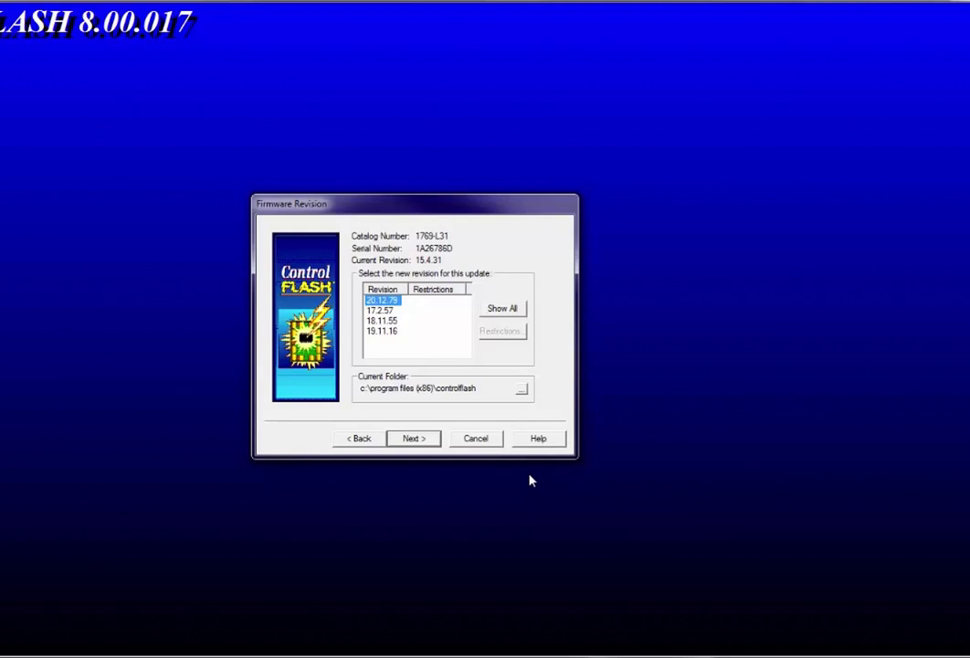
Step: Choose firmware revision 20.12.79, review the Summary, and finish the wizard to start updating
click(413, 439)
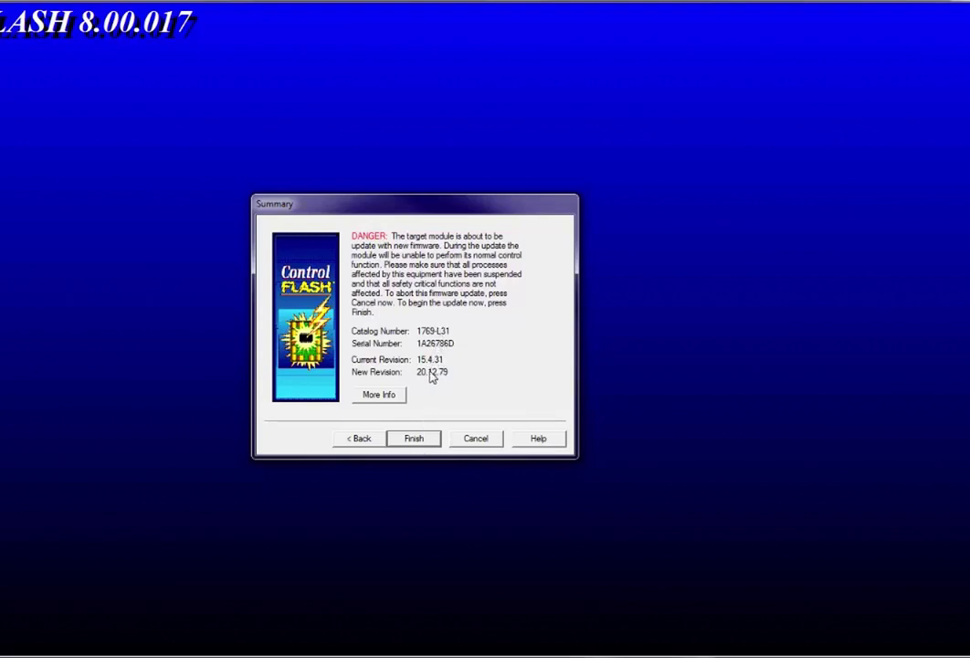
click(420, 440)
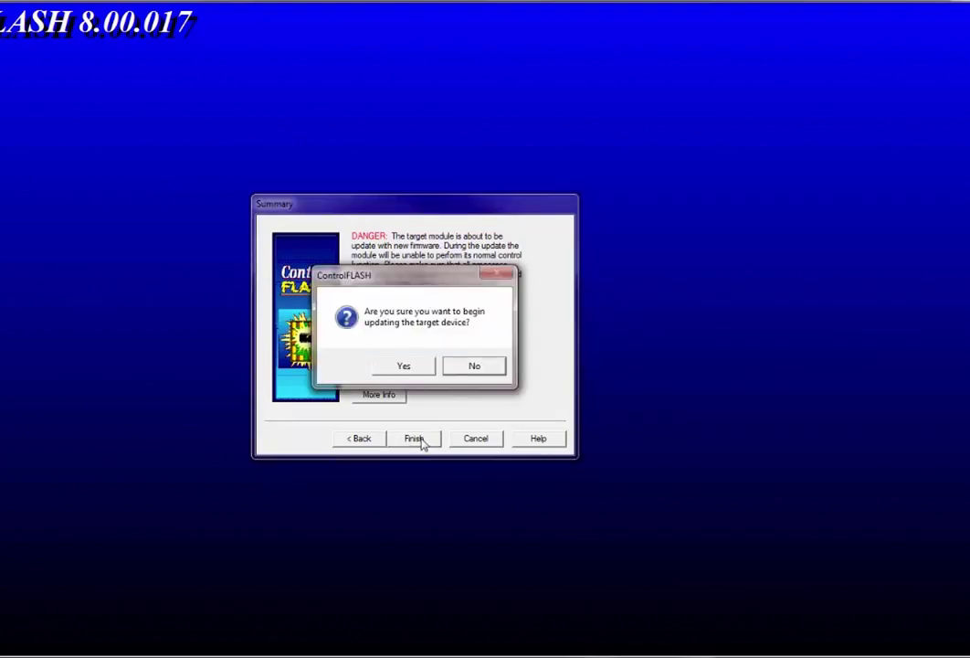
Step: Start the 20.12 firmware update on the 1769-L31 and acknowledge its completion
click(404, 367)
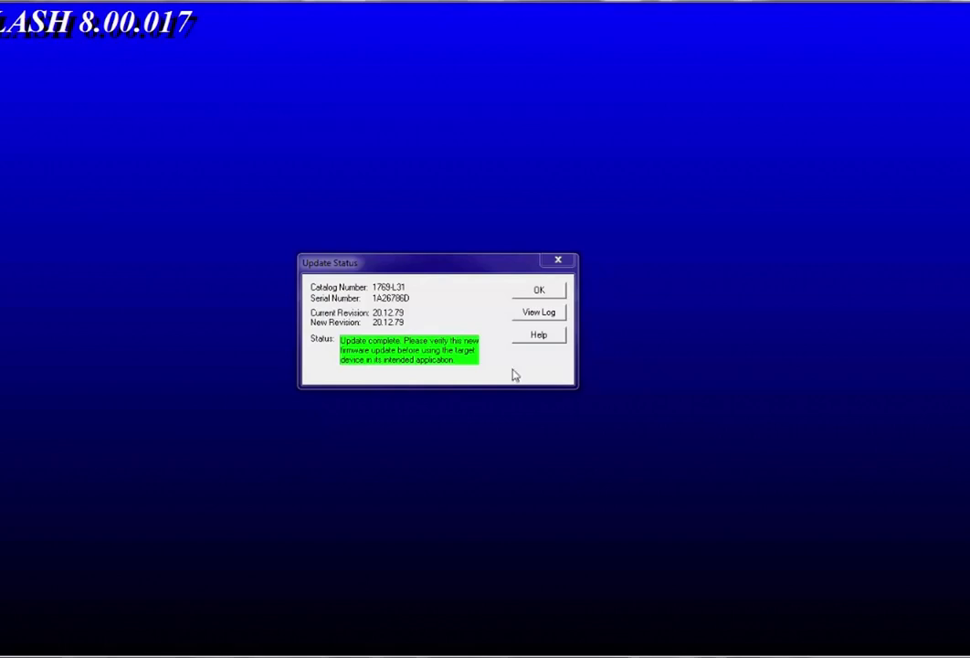
click(539, 292)
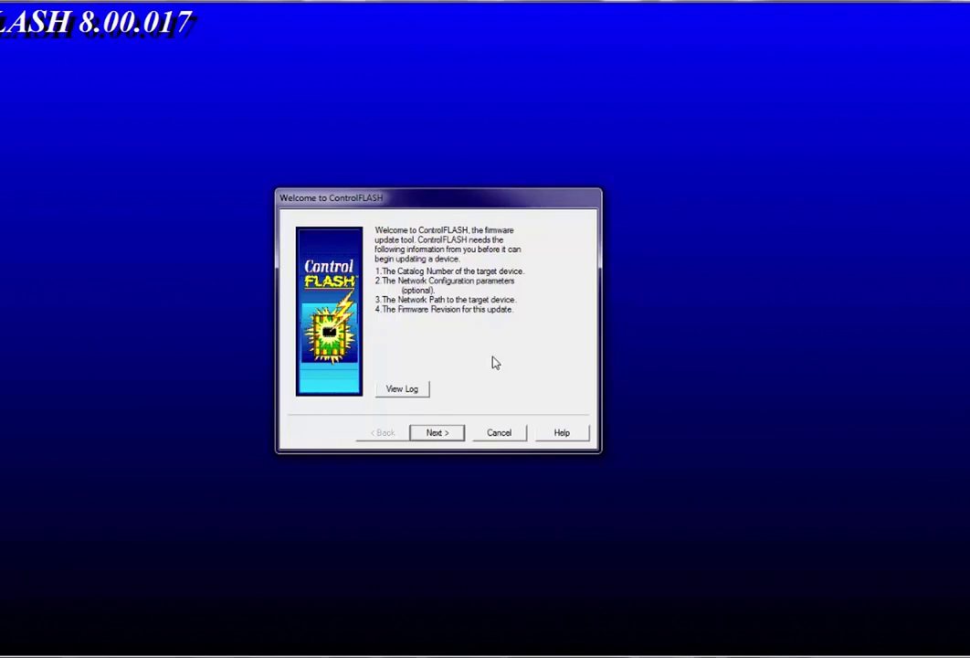
Step: End ControlFLASH, confirm the 1769-L31 appears under AB_DF1-1 in RSWho, then minimize RSLinx
click(498, 433)
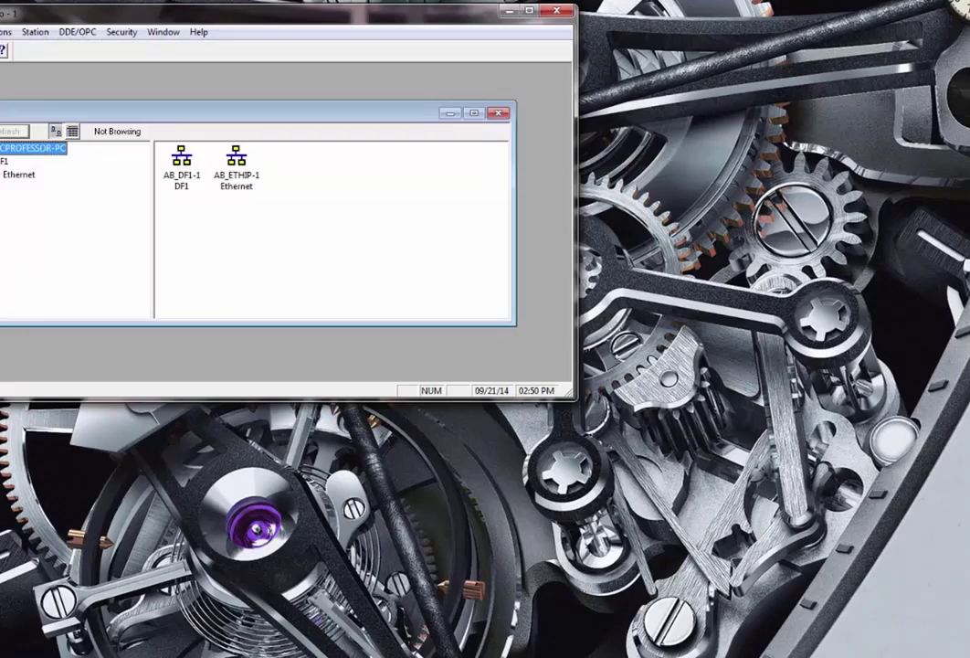
click(3, 161)
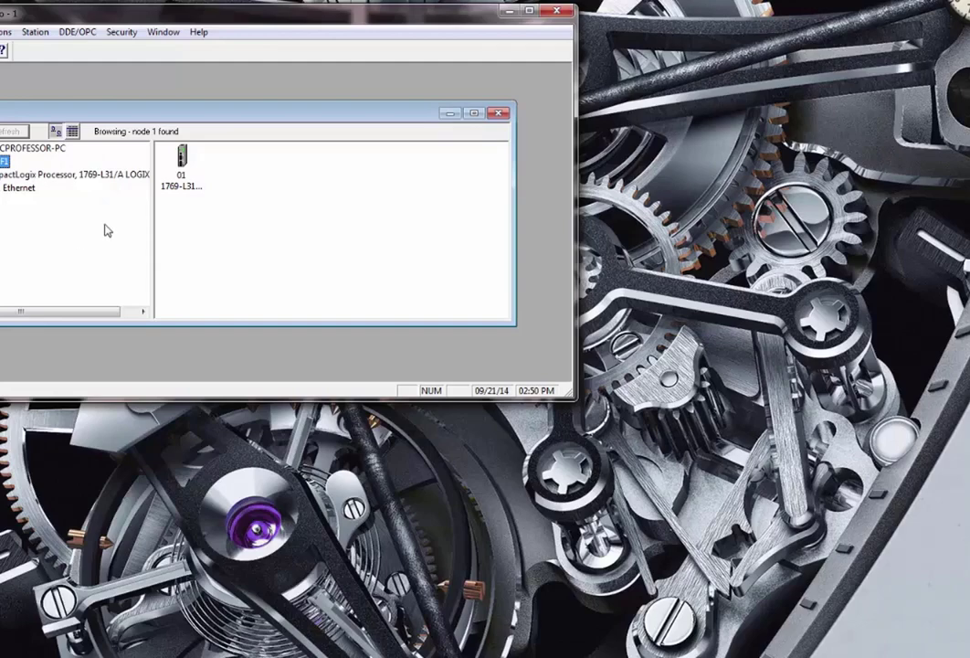
click(499, 113)
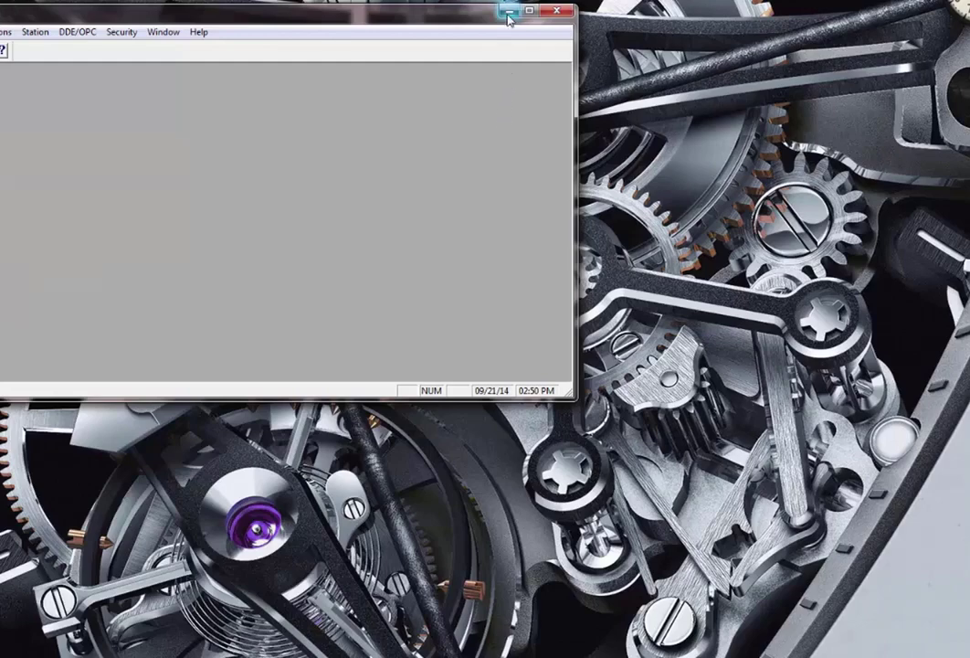
click(508, 11)
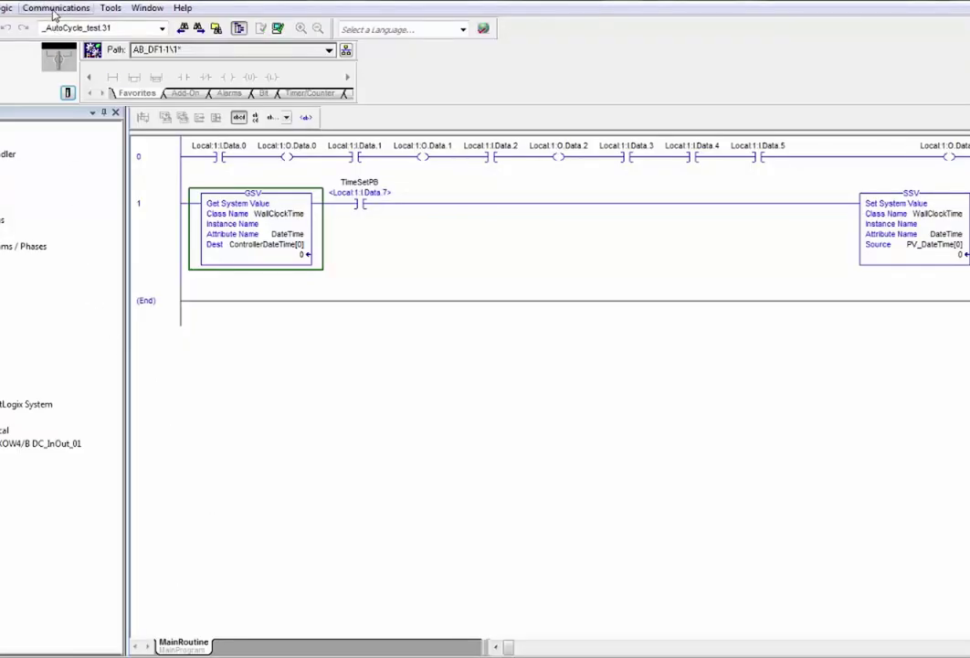
click(67, 95)
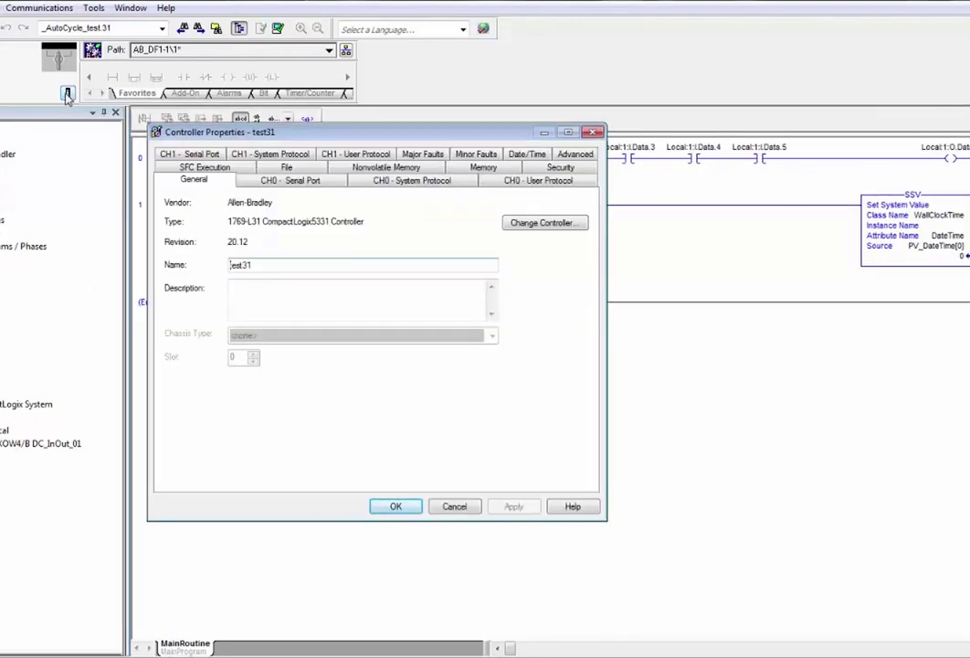
click(282, 181)
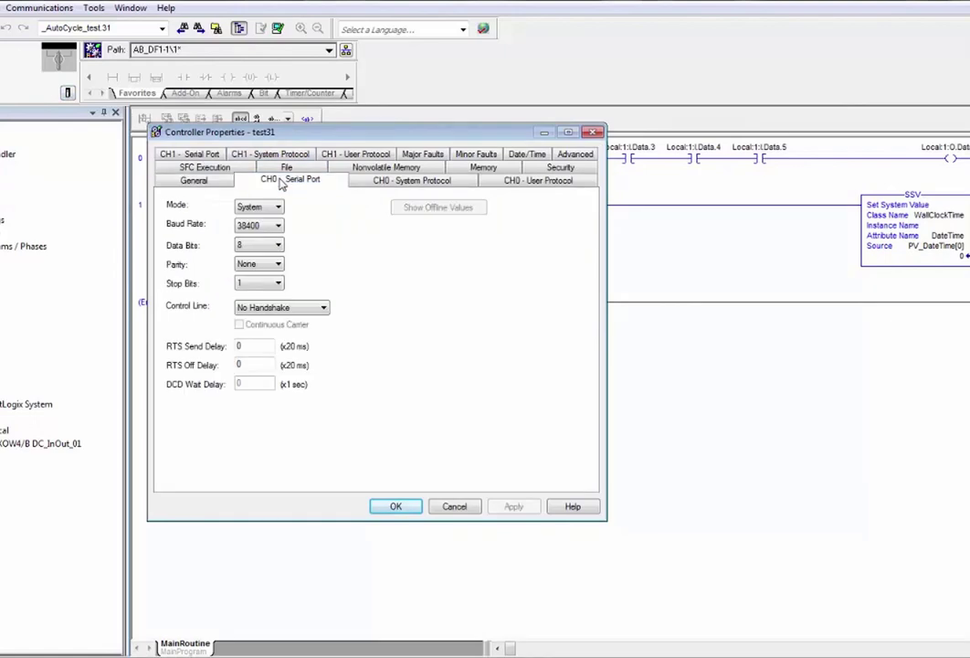
click(391, 506)
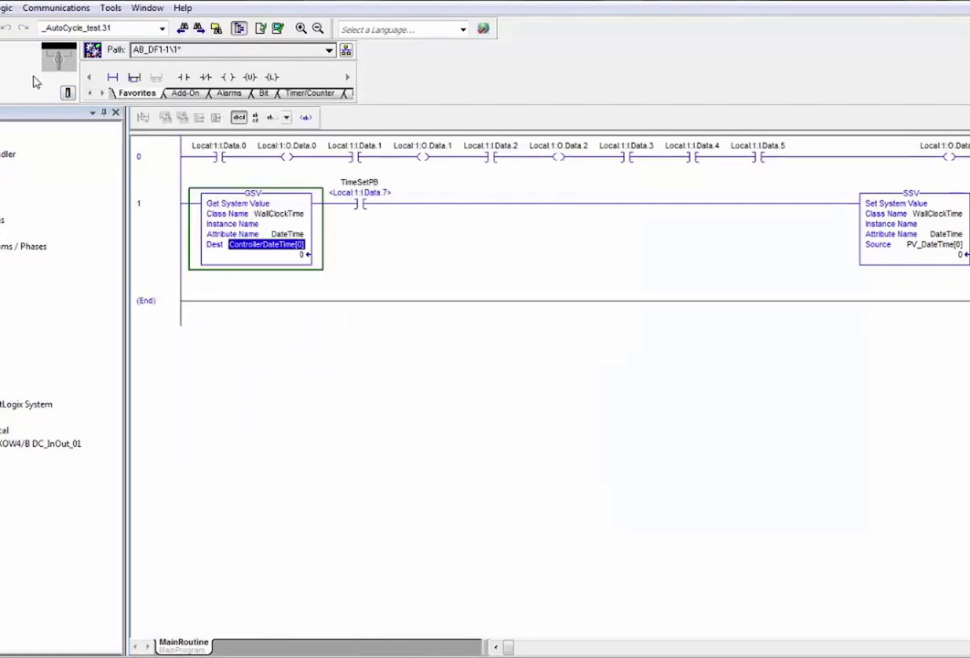
Step: Download test31 to the 01 CompactLogix 1769-L31 under AB_DF1-1 via Who Active
click(57, 9)
click(60, 22)
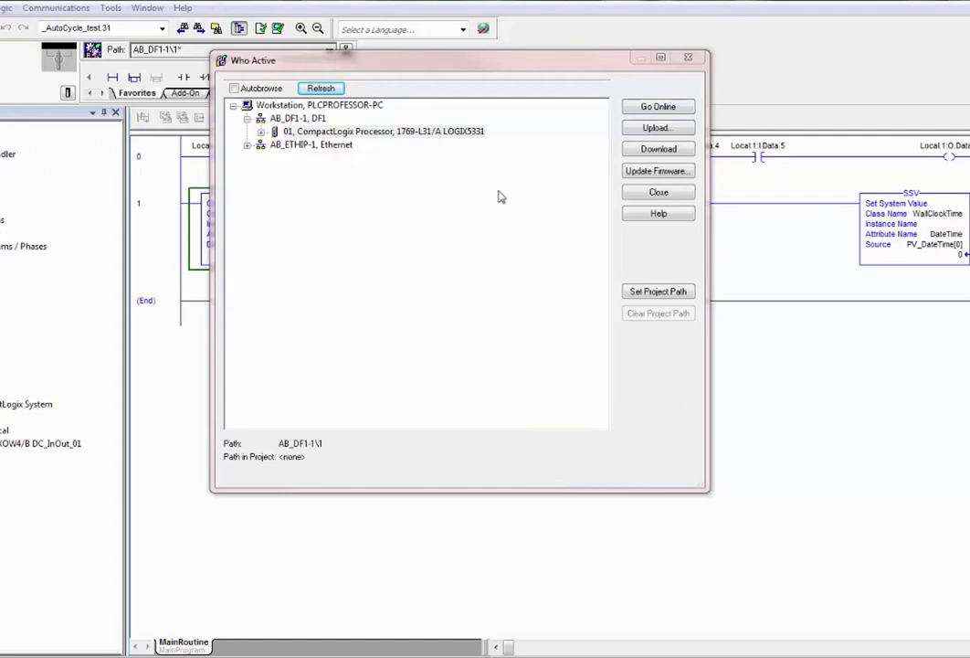
click(389, 137)
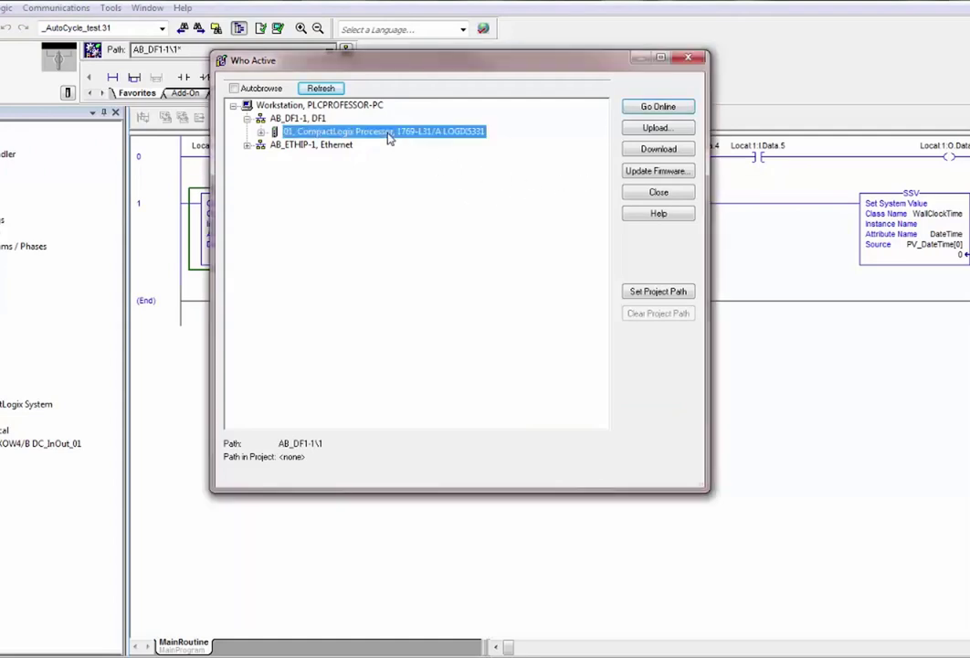
click(655, 152)
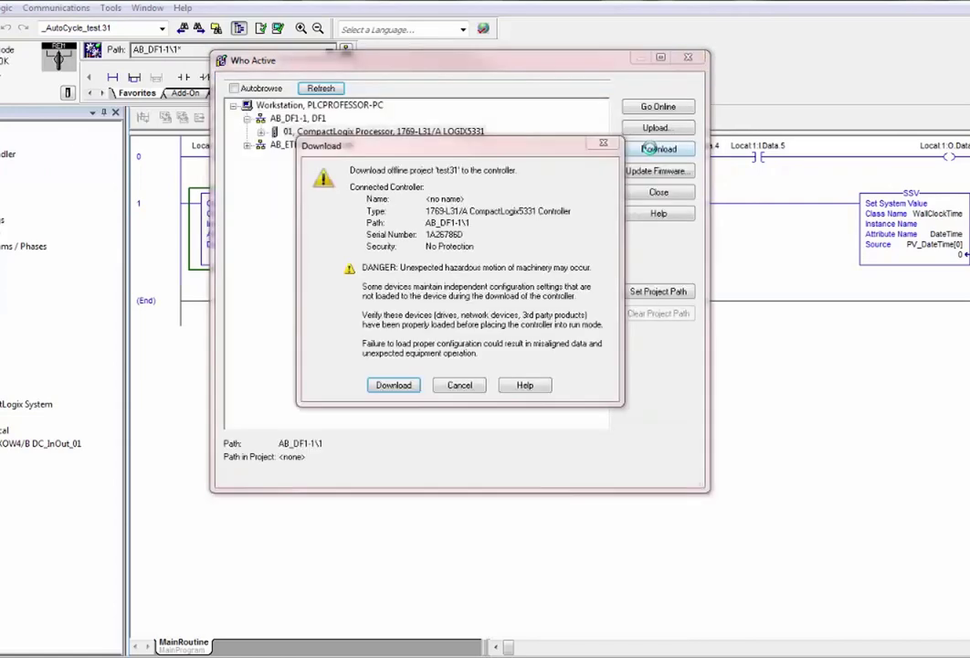
click(395, 385)
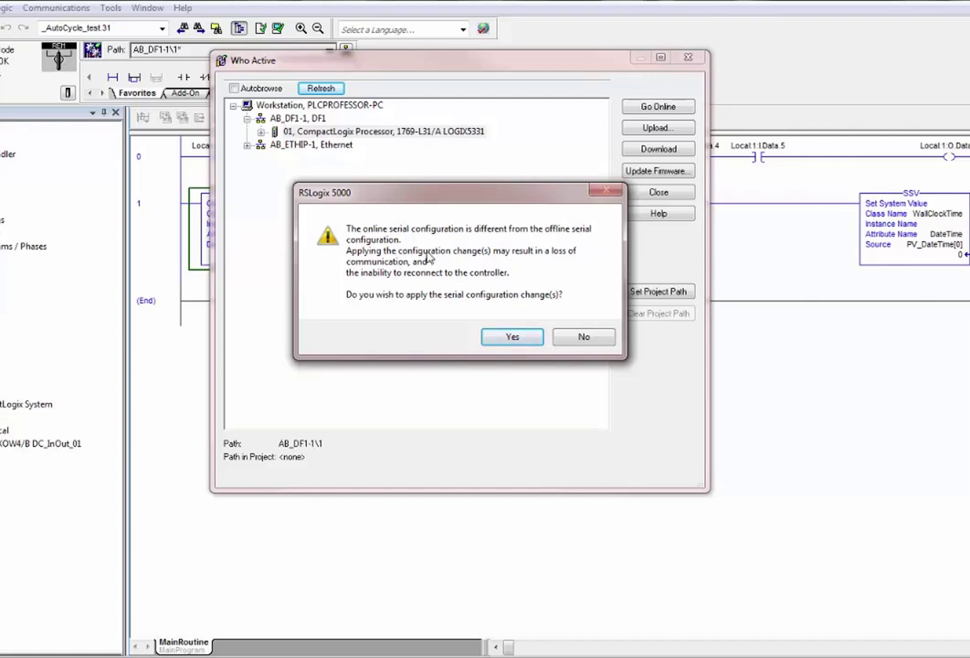
Step: Apply the serial changes and auto-configure the AB_DF1-1 driver back to 38400 baud
click(513, 337)
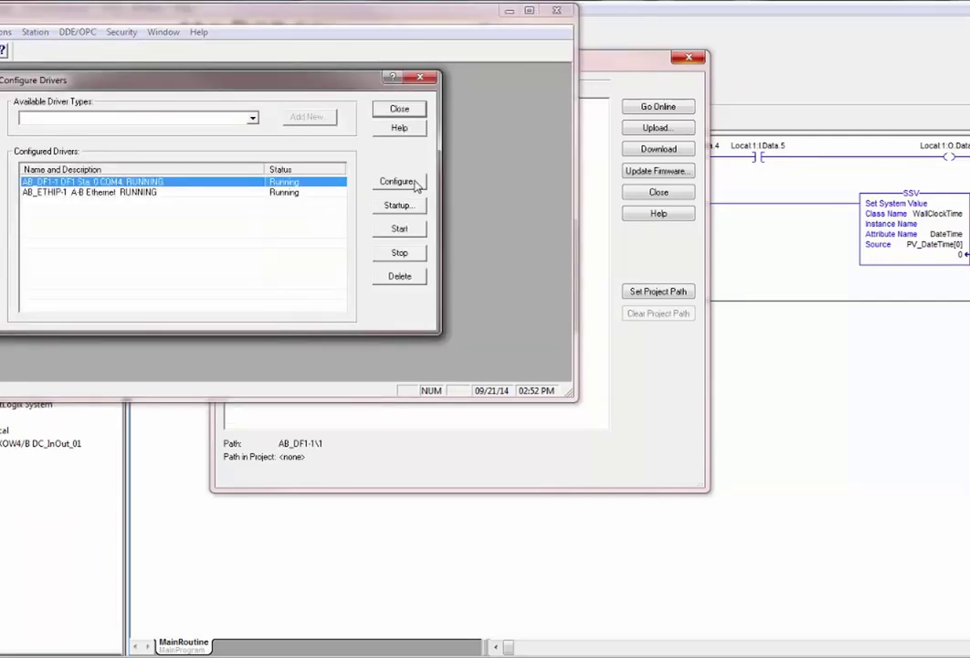
click(397, 181)
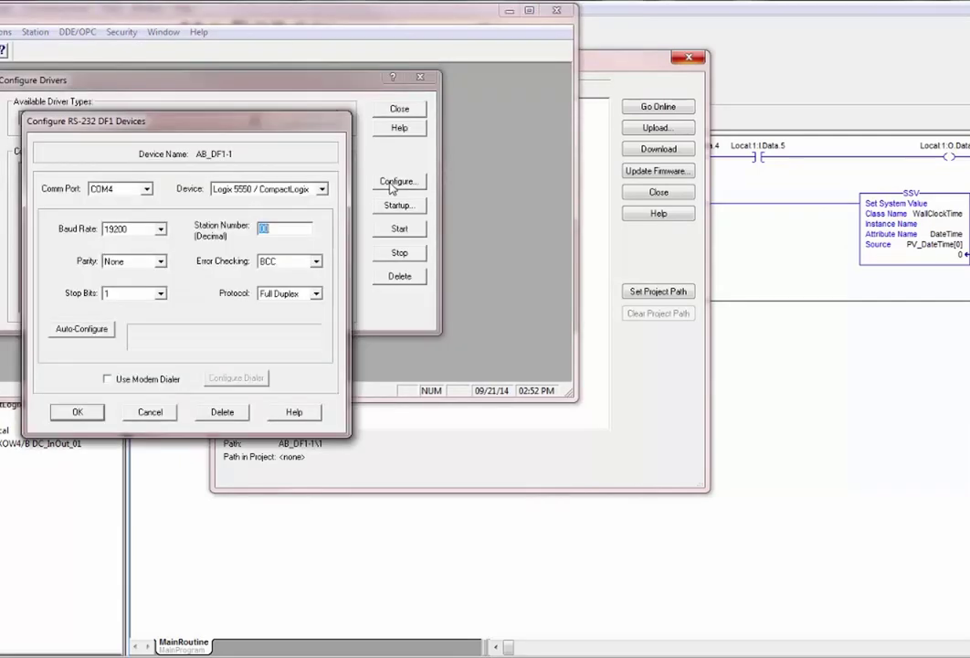
click(103, 334)
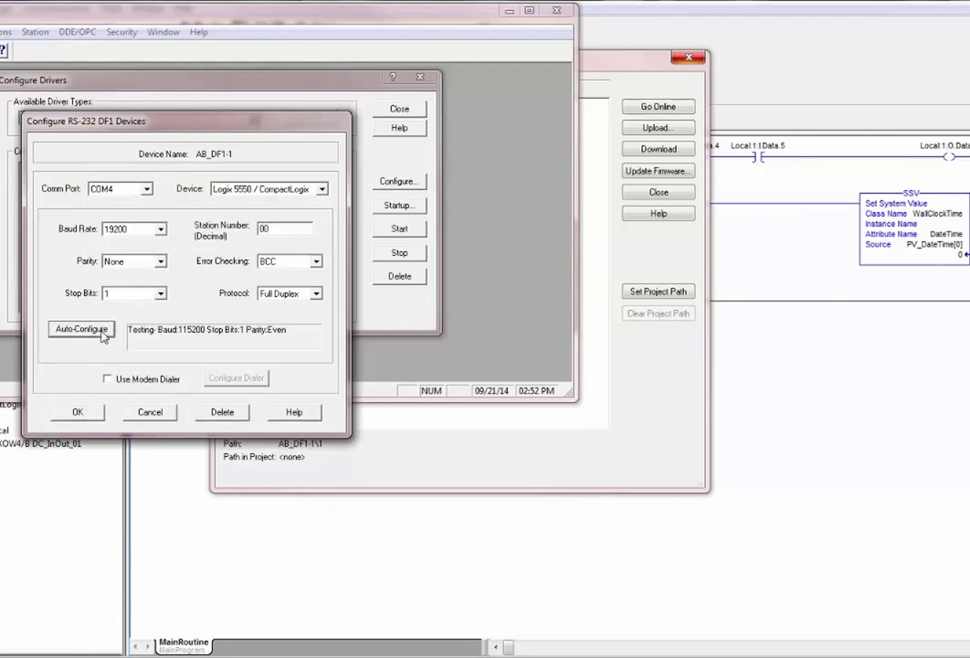
click(75, 412)
click(399, 108)
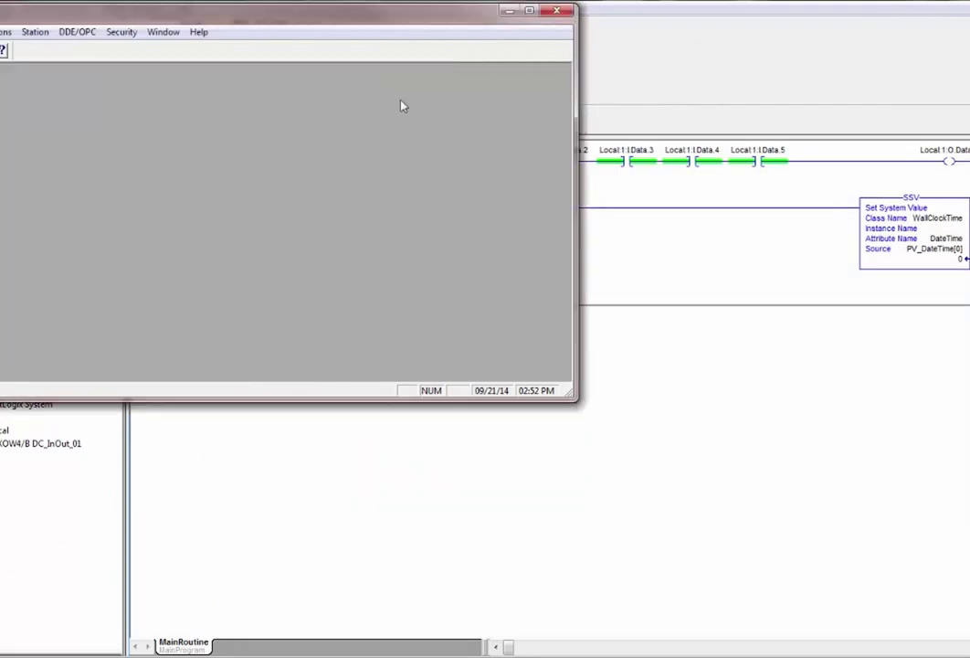
Step: Switch the 1769-L31 controller to Remote Run mode
click(509, 11)
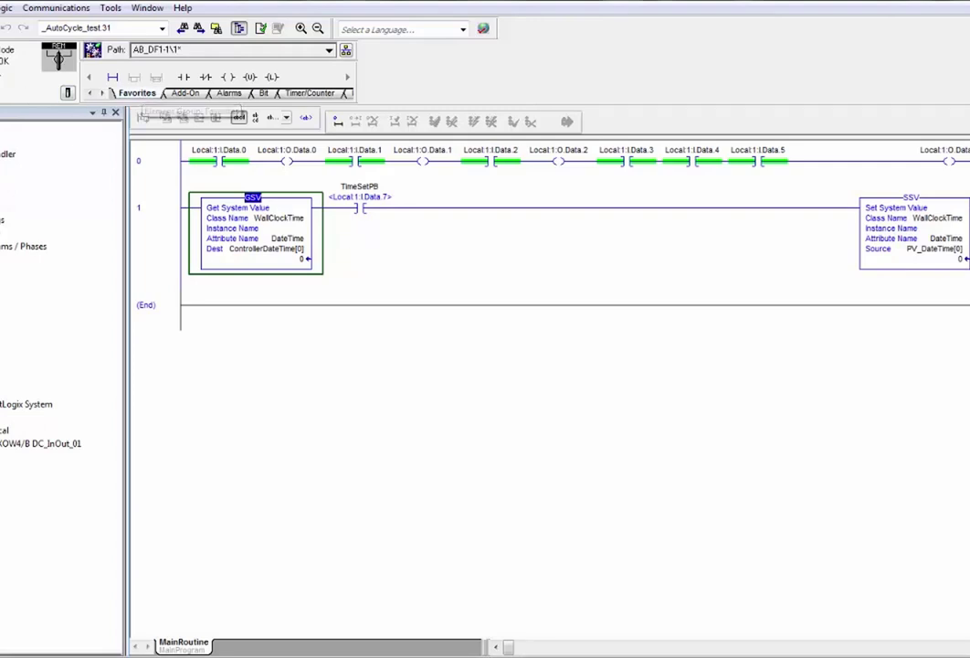
click(7, 42)
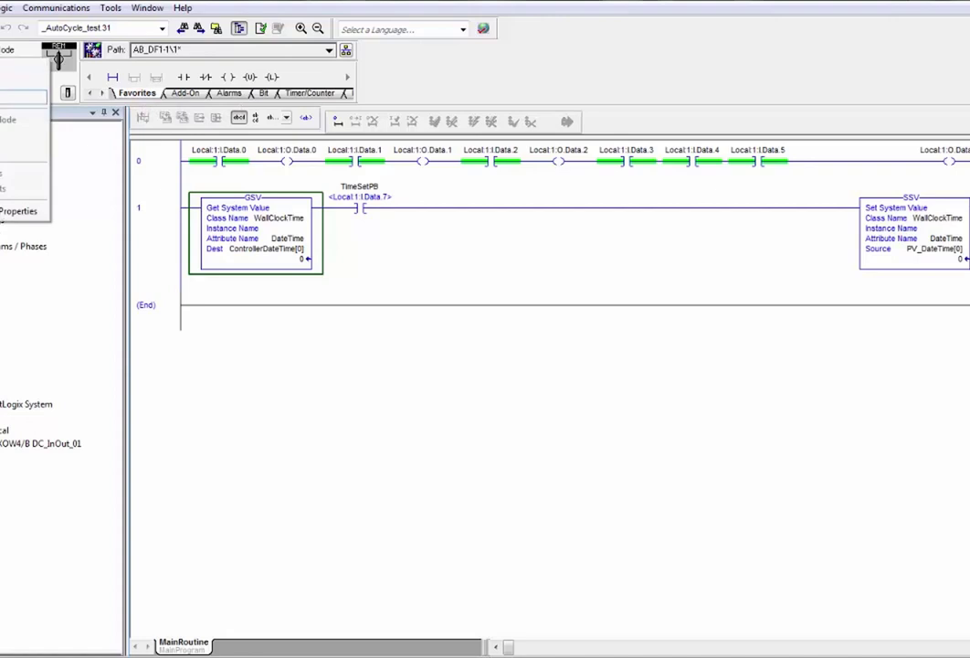
click(19, 134)
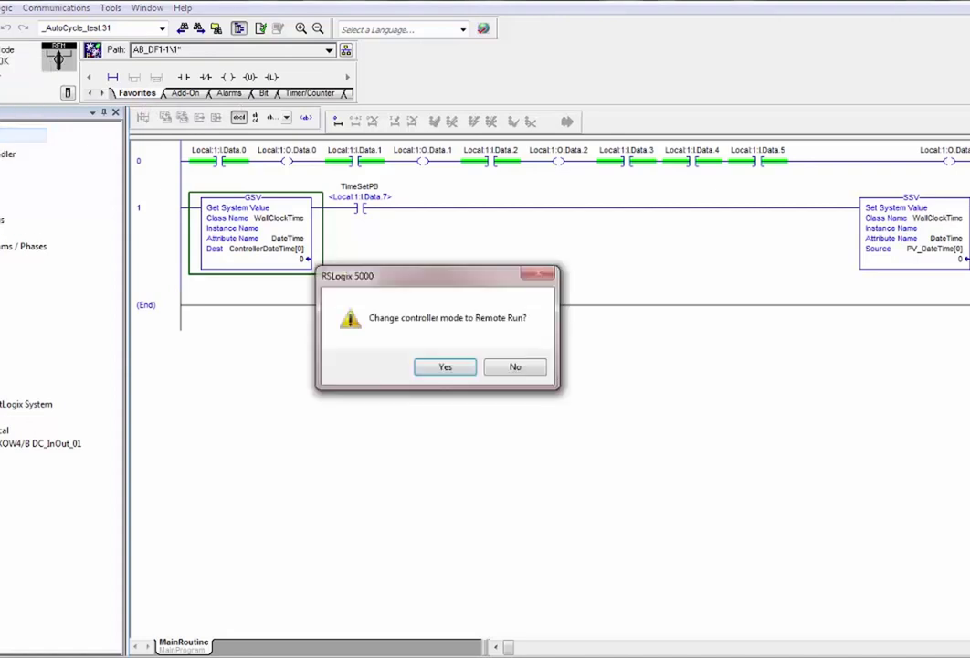
click(445, 368)
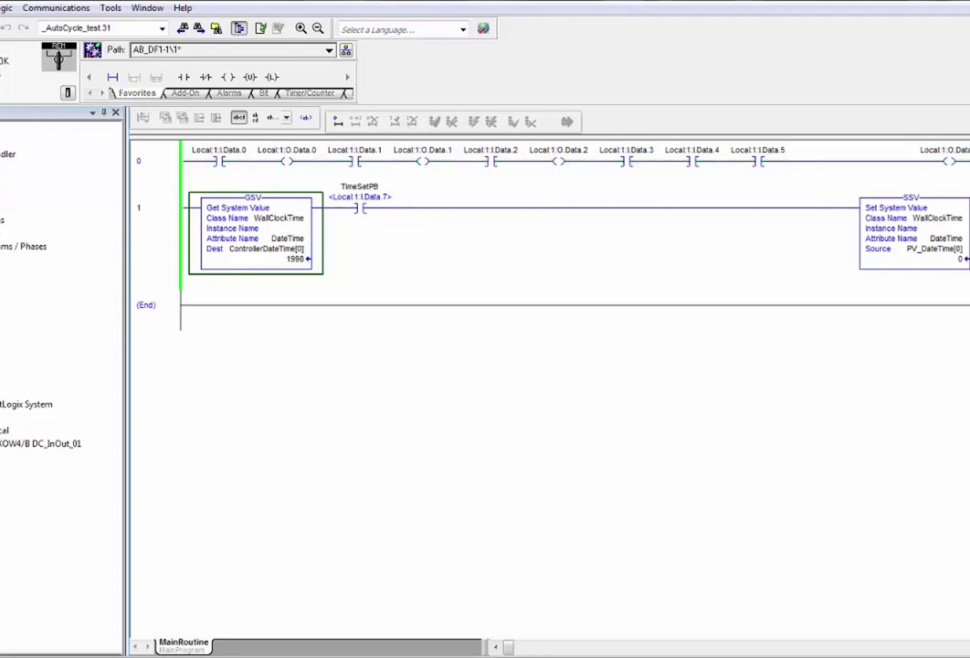
Step: Go offline from the controller and save test31.ACD while closing the project
click(3, 50)
click(9, 54)
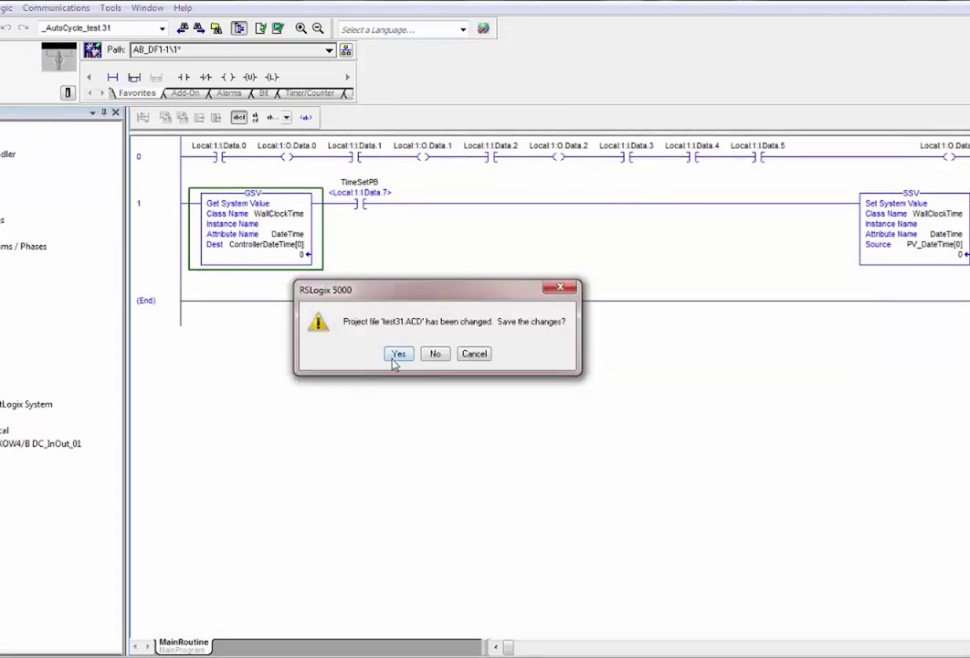
click(396, 356)
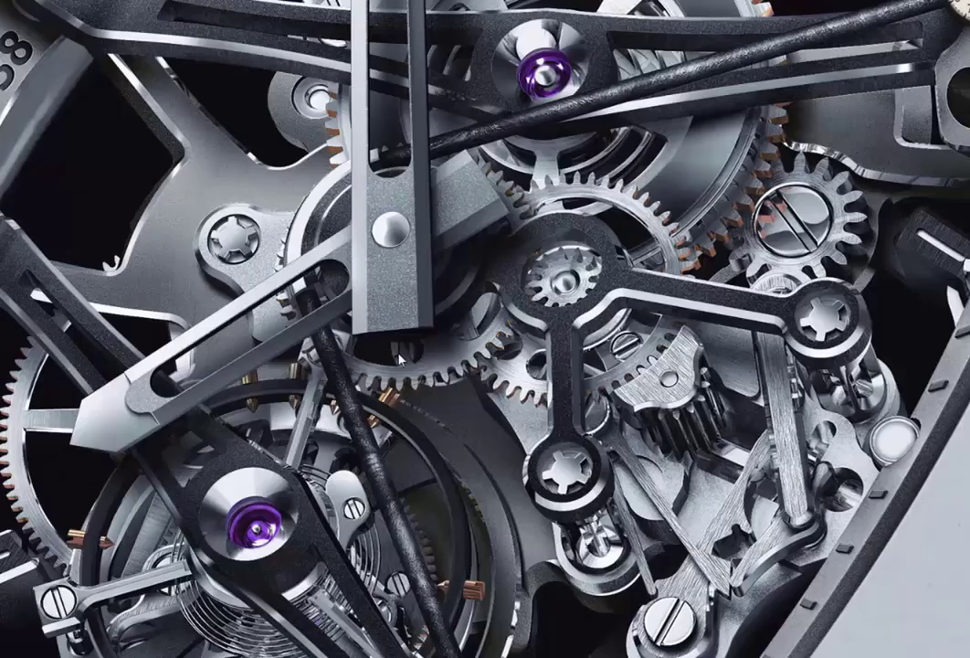